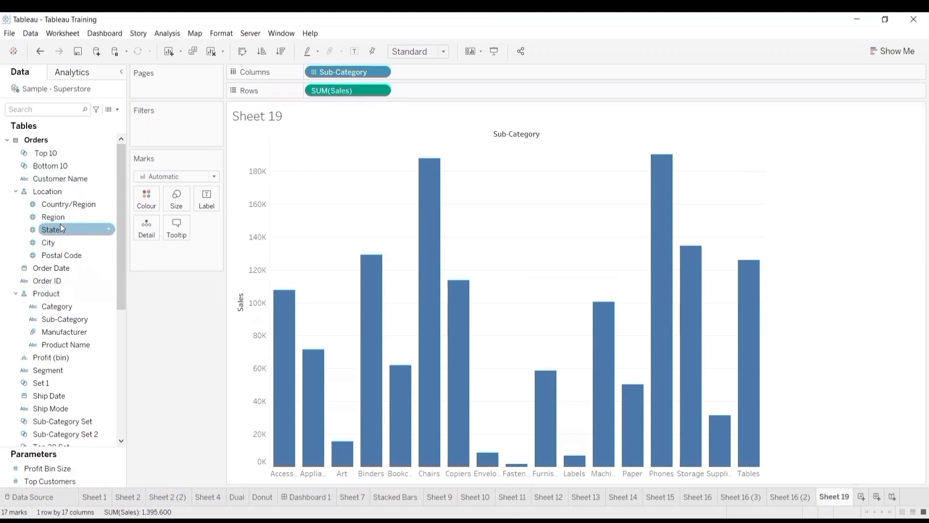
# - Filter the sheet by Region with all regions included, and show the Region filter control
pyautogui.moveTo(65, 216); pyautogui.dragTo(167, 132)
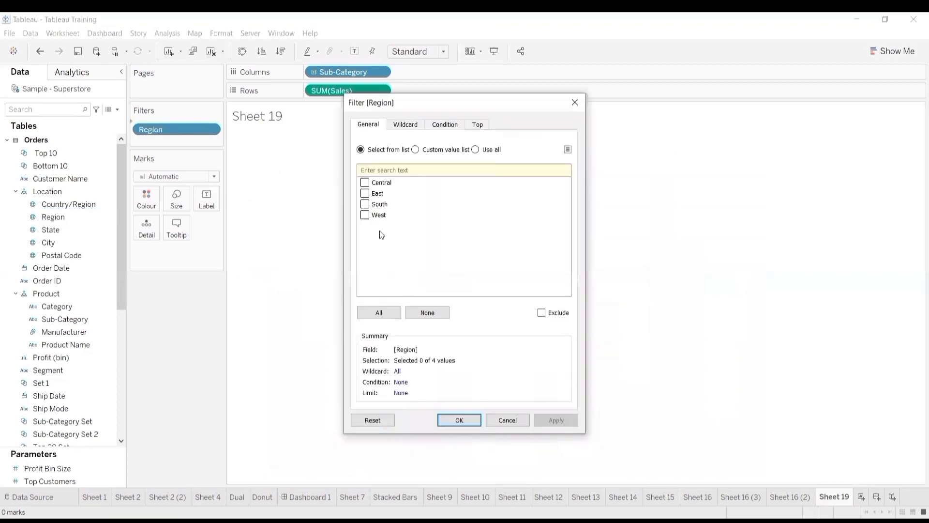
pyautogui.click(382, 313)
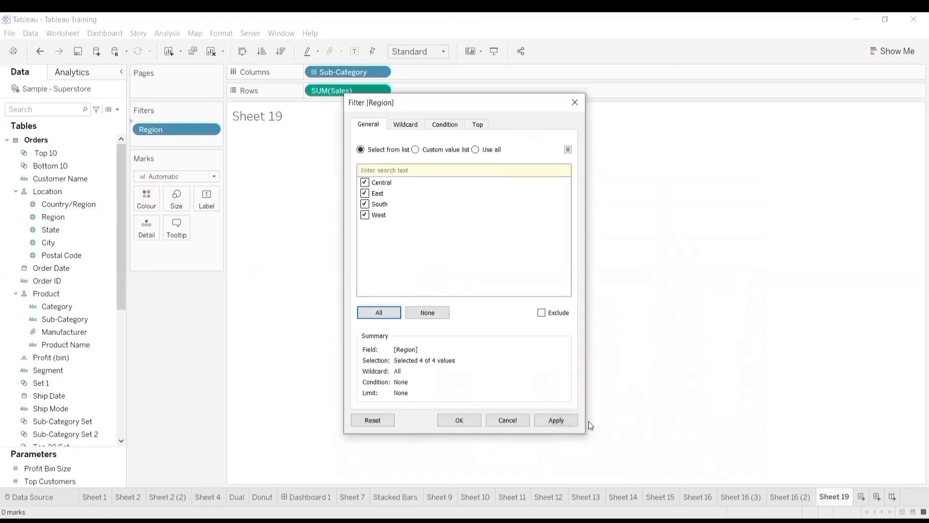
pyautogui.click(556, 420)
pyautogui.click(471, 419)
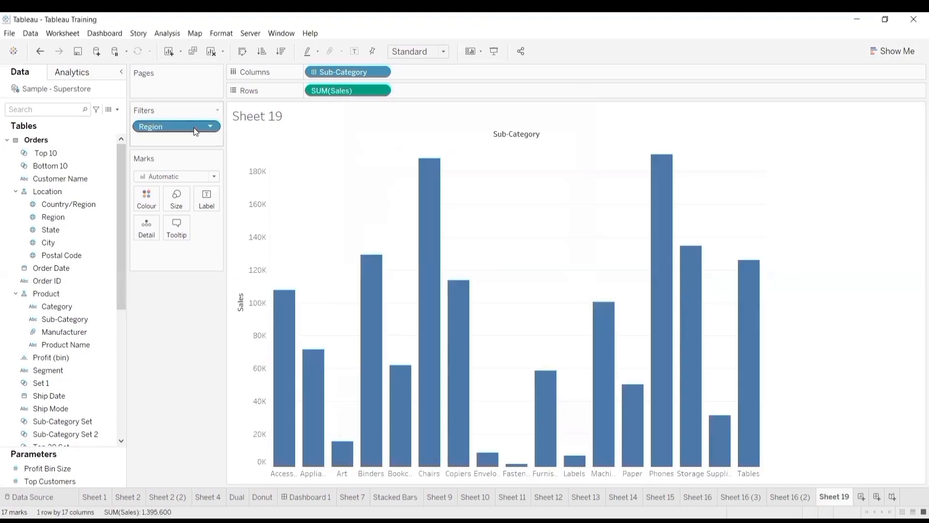
pyautogui.rightClick(194, 127)
pyautogui.click(231, 151)
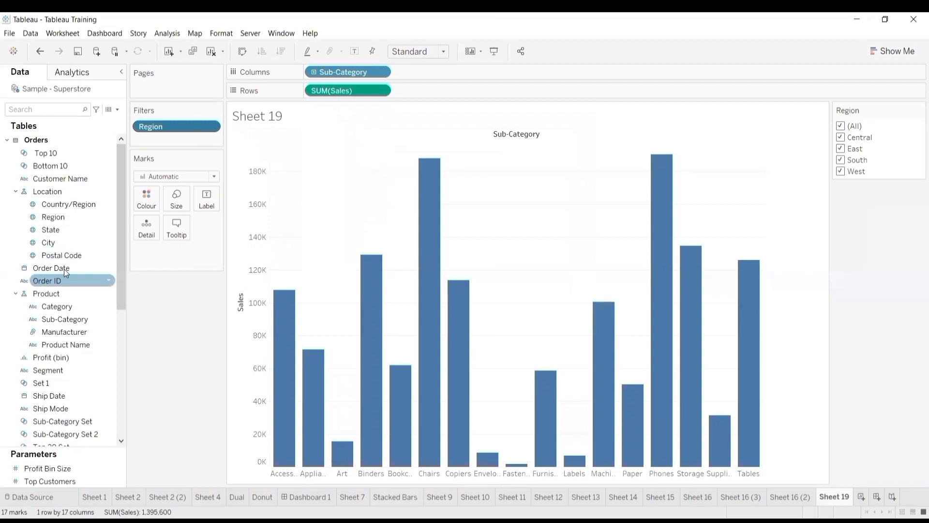
# - Add a City filter with all cities included, and show its filter control
pyautogui.click(55, 240)
pyautogui.click(55, 239)
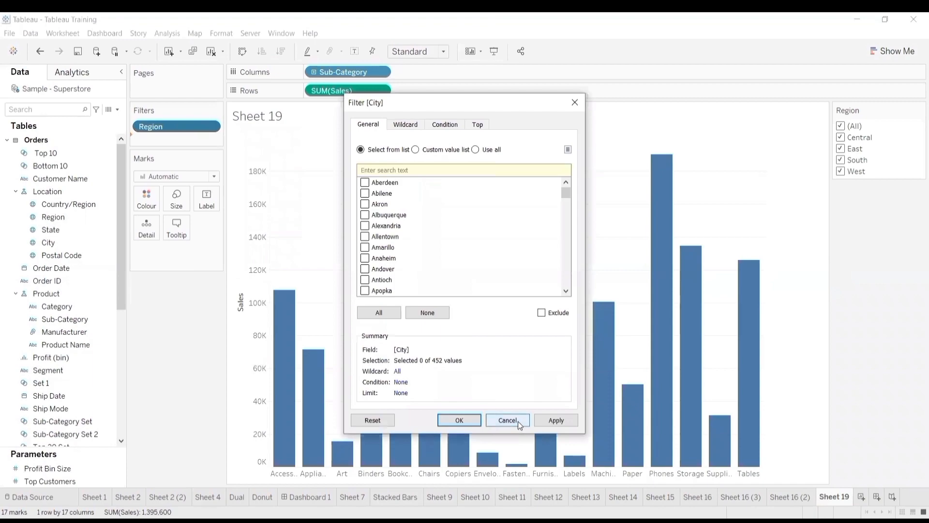
pyautogui.click(543, 421)
pyautogui.click(379, 312)
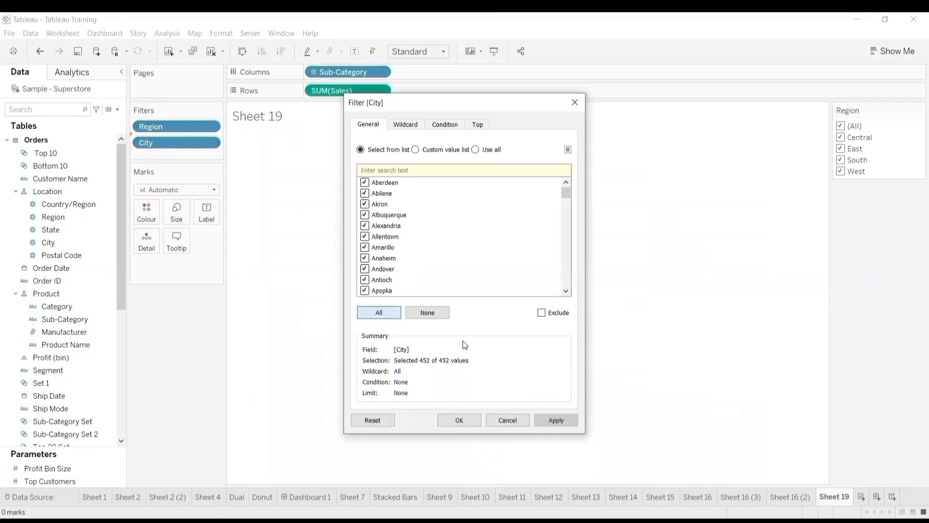
pyautogui.click(551, 419)
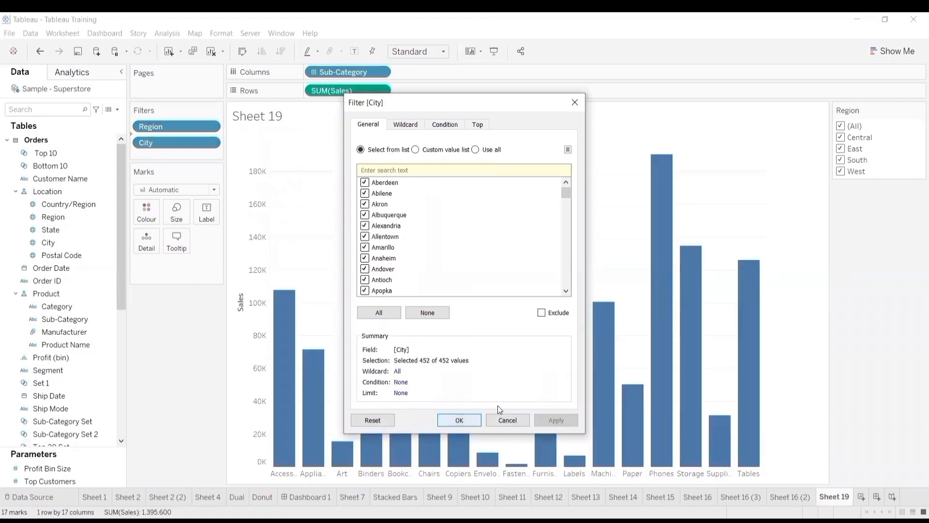
pyautogui.press('Return')
pyautogui.rightClick(176, 140)
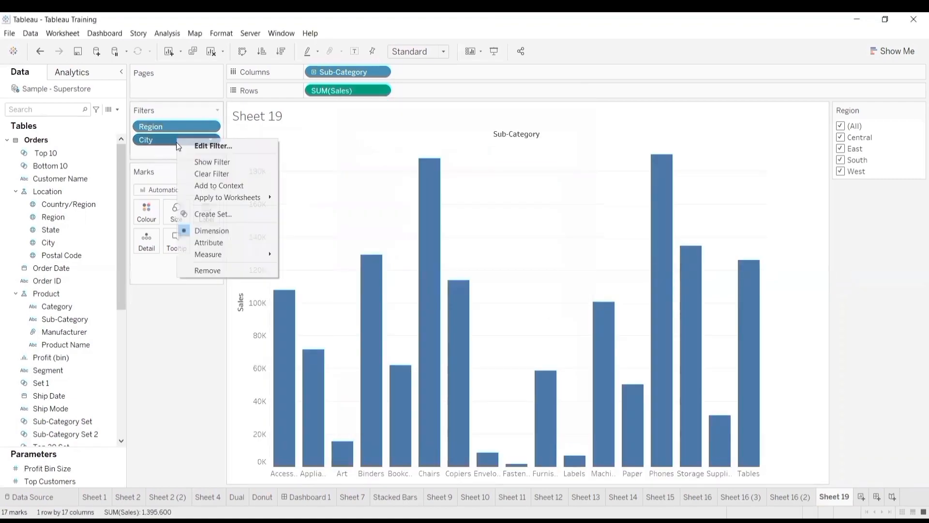
pyautogui.click(206, 163)
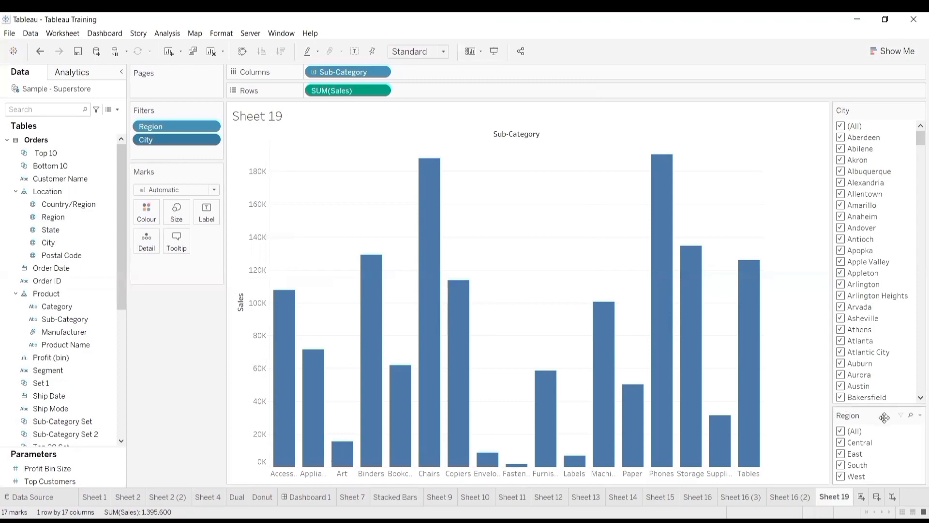
# - Restrict the Region filter to Central only
pyautogui.click(841, 441)
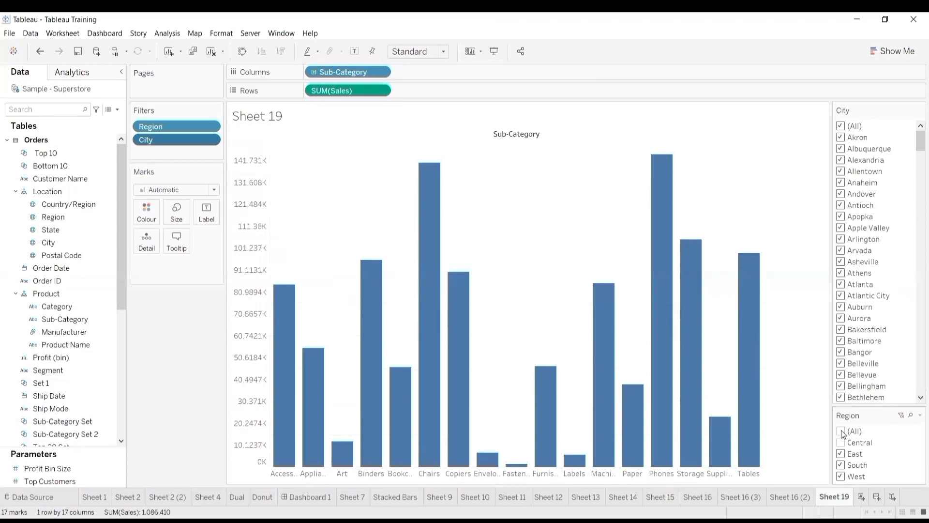
pyautogui.click(840, 444)
pyautogui.click(841, 431)
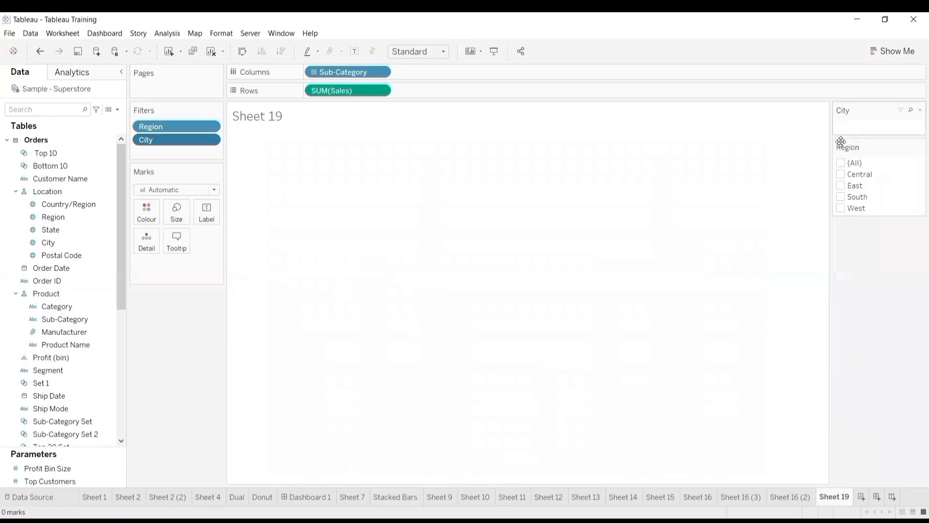
pyautogui.click(844, 175)
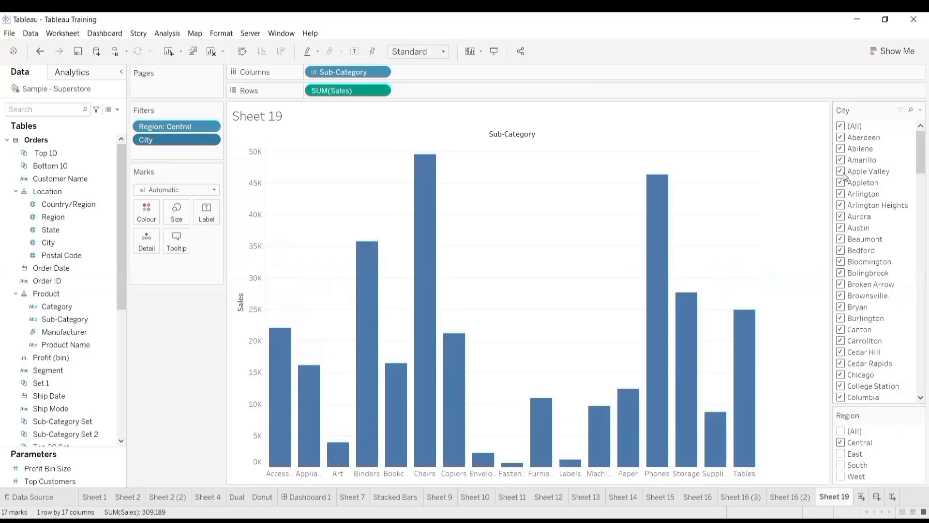
pyautogui.rightClick(203, 124)
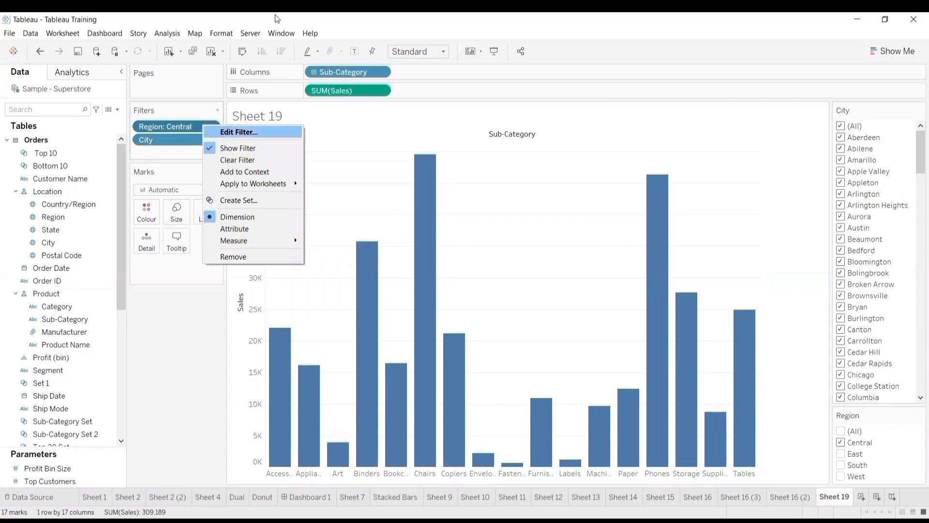
pyautogui.click(229, 132)
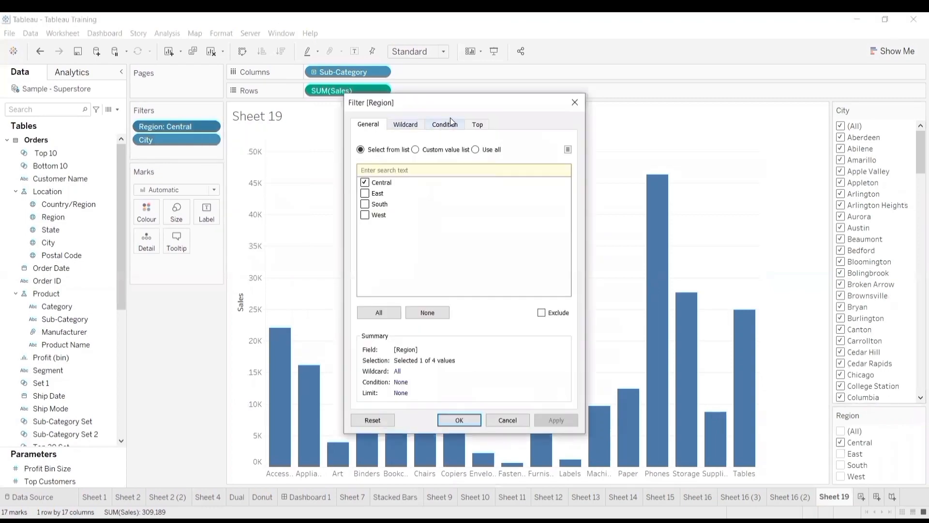
pyautogui.click(478, 124)
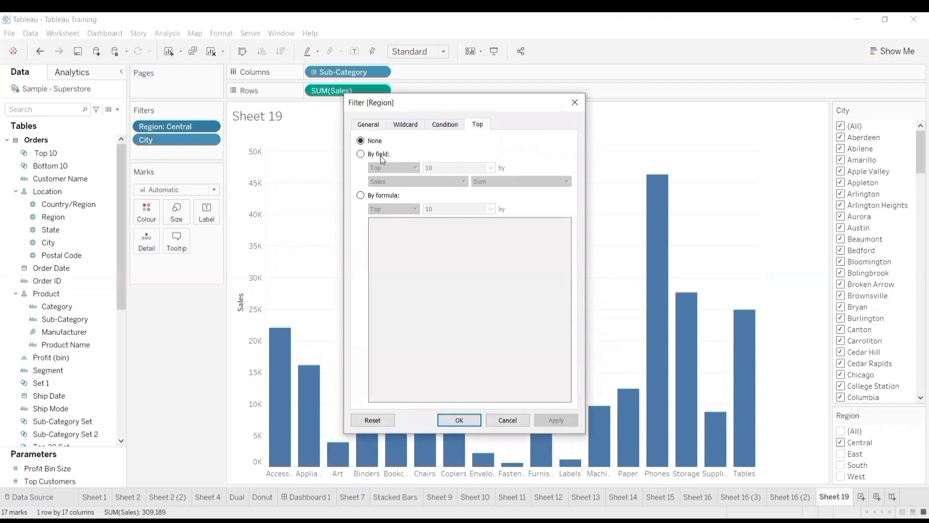
pyautogui.click(574, 102)
# - Limit the City filter to the top 10 cities by sum of Sales
pyautogui.rightClick(190, 139)
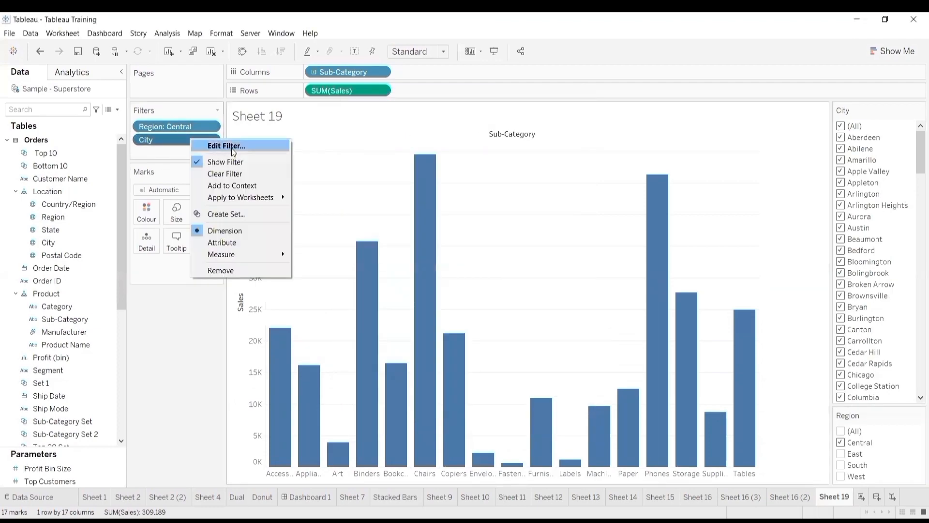
pyautogui.click(231, 146)
pyautogui.click(477, 124)
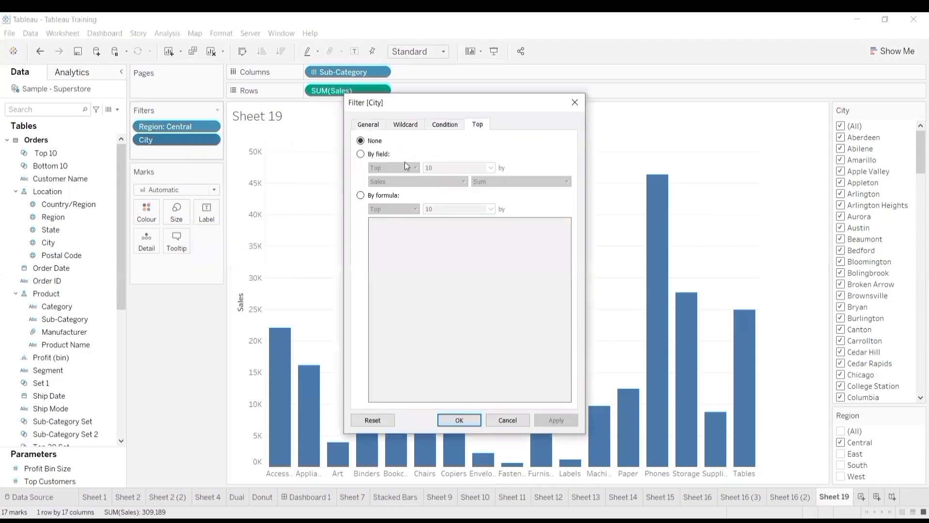
pyautogui.click(361, 154)
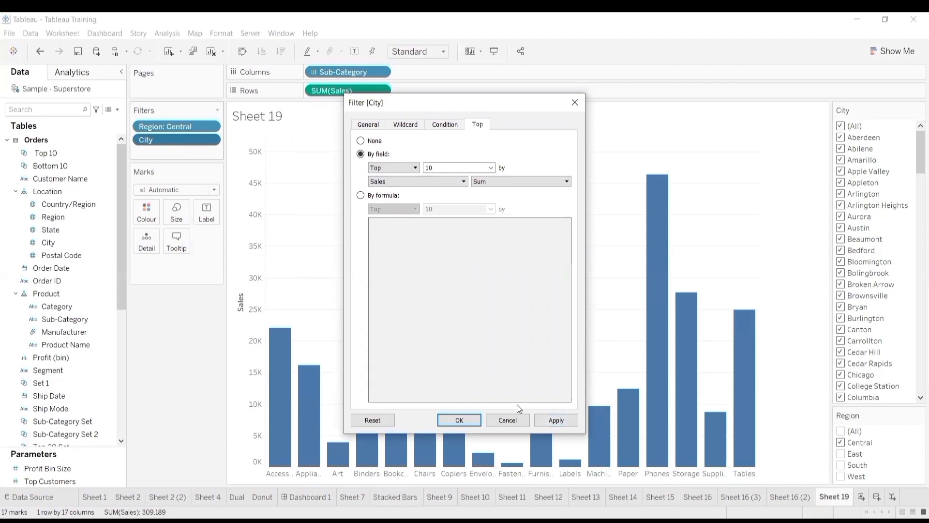
pyautogui.click(556, 420)
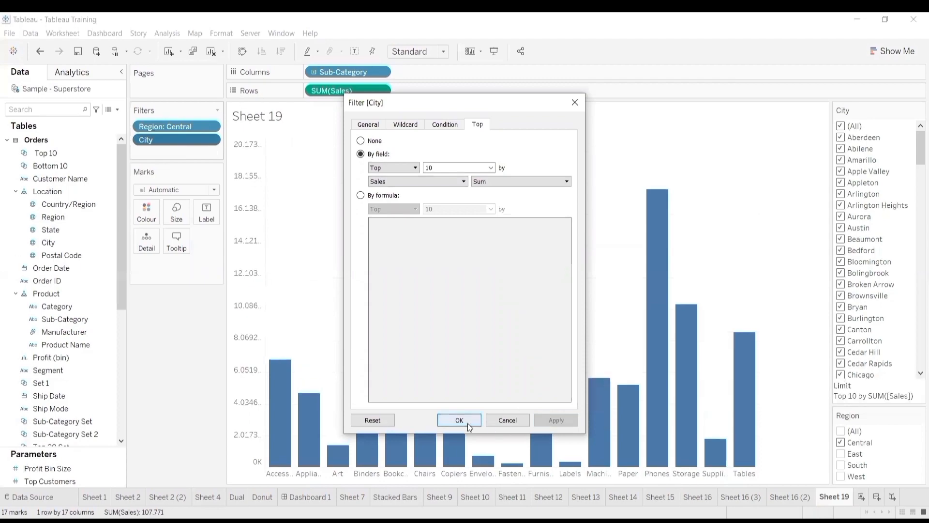
pyautogui.click(468, 425)
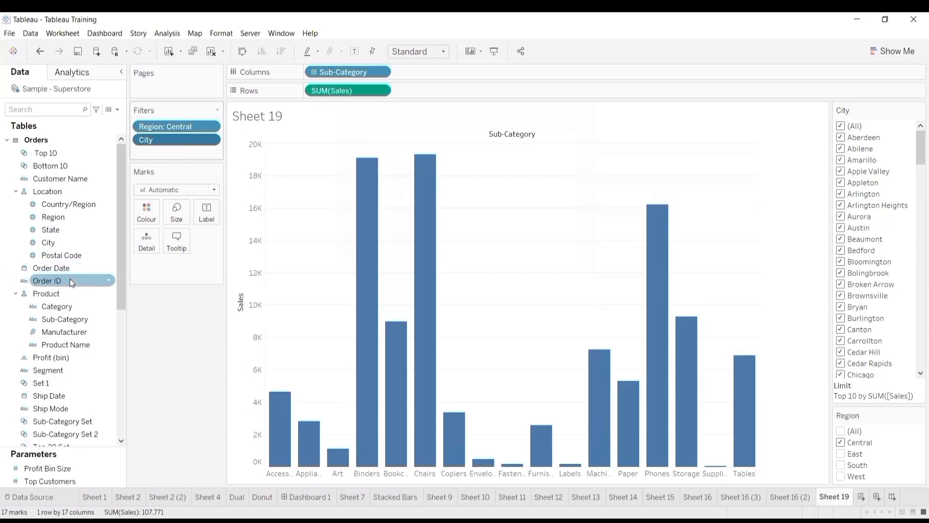
# - Replace Sub-Category with City as the column field of the sales bar chart
pyautogui.moveTo(68, 241); pyautogui.dragTo(247, 148)
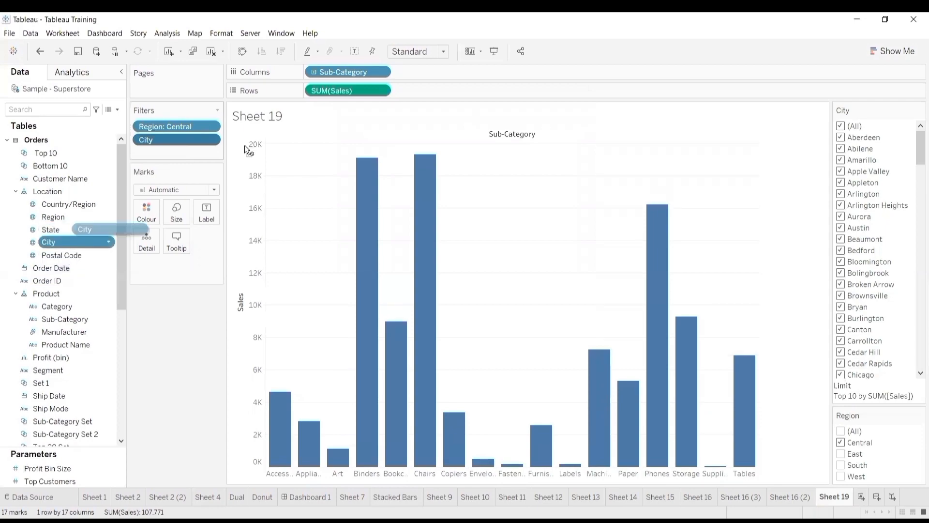
pyautogui.moveTo(332, 71); pyautogui.dragTo(333, 72)
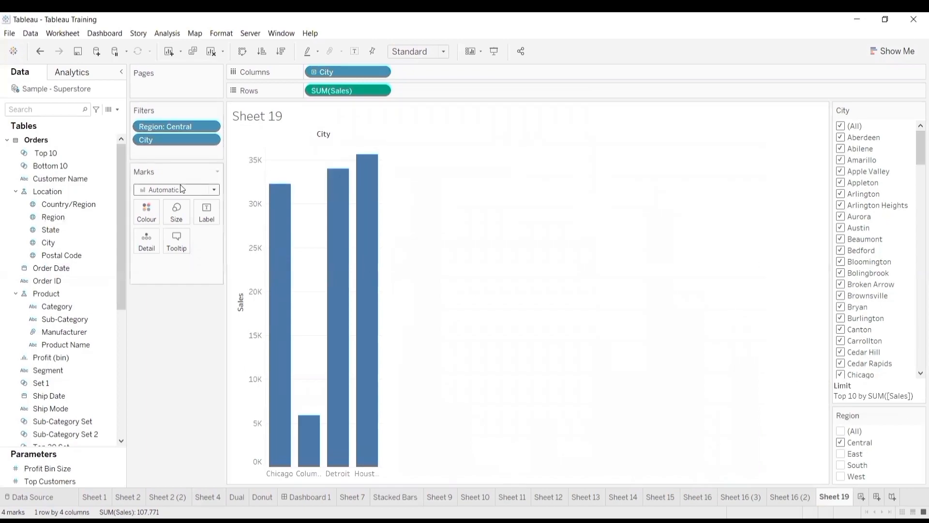
# - Check the Top limit settings of the City filter
pyautogui.rightClick(185, 141)
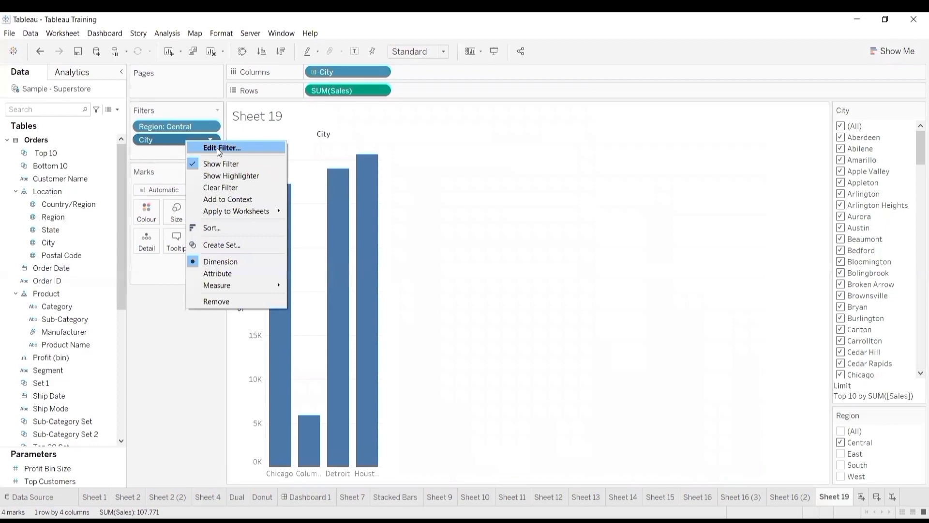
pyautogui.press('Return')
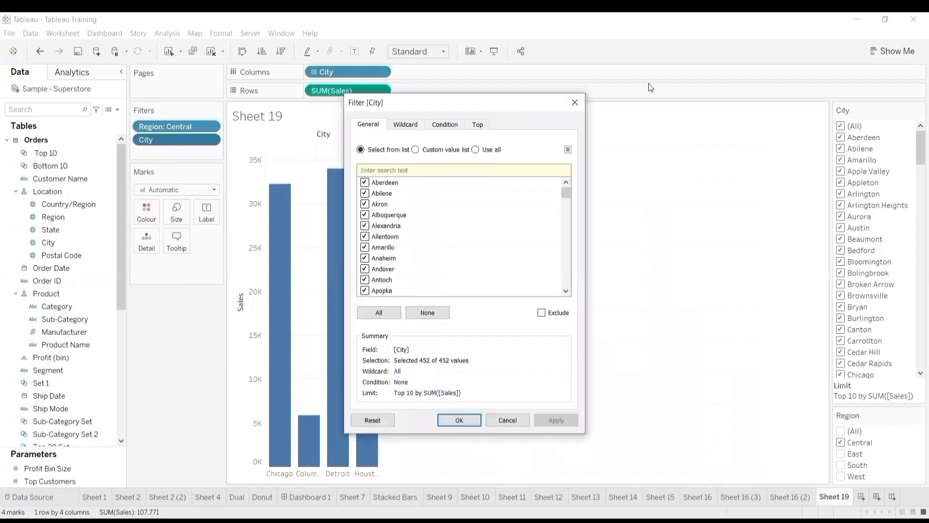
pyautogui.click(638, 101)
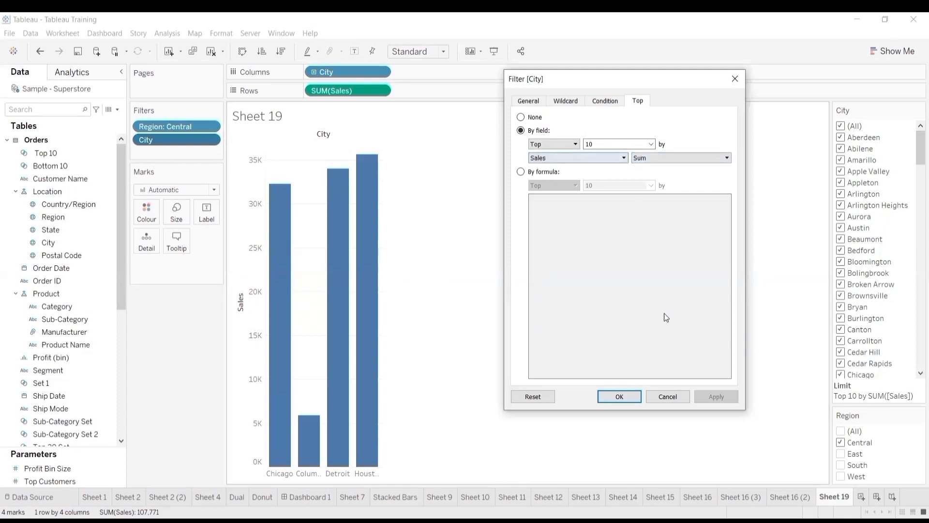
pyautogui.click(623, 397)
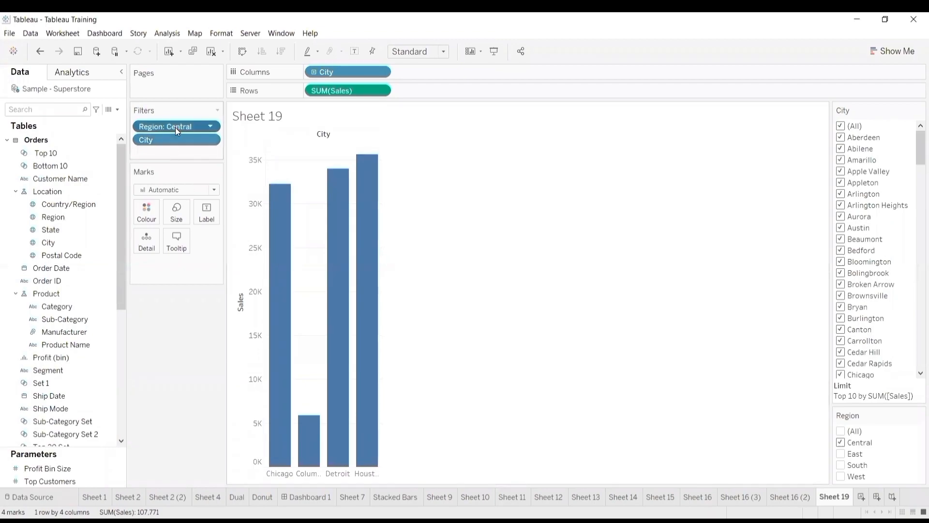
# - Remove the Region filter from the sheet, and undo the removal
pyautogui.moveTo(177, 130); pyautogui.dragTo(175, 328)
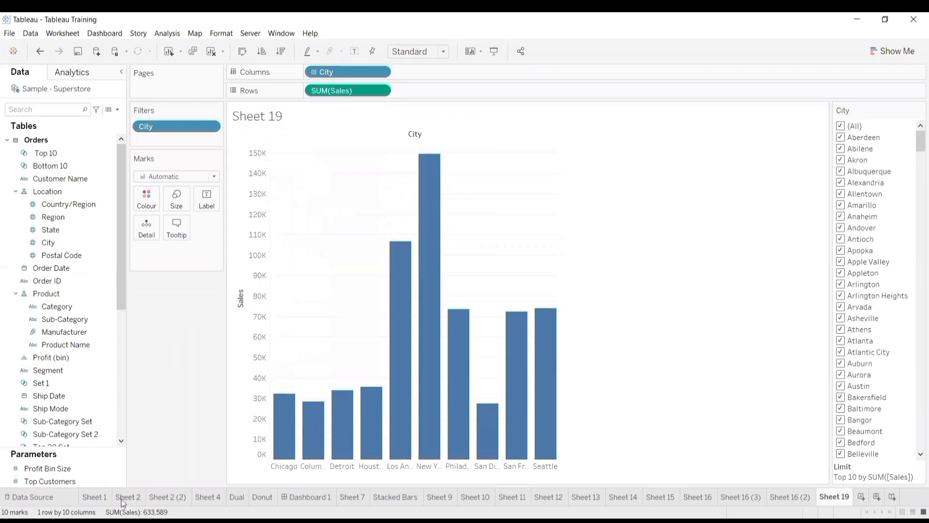
pyautogui.hotkey('ctrl', 'z')
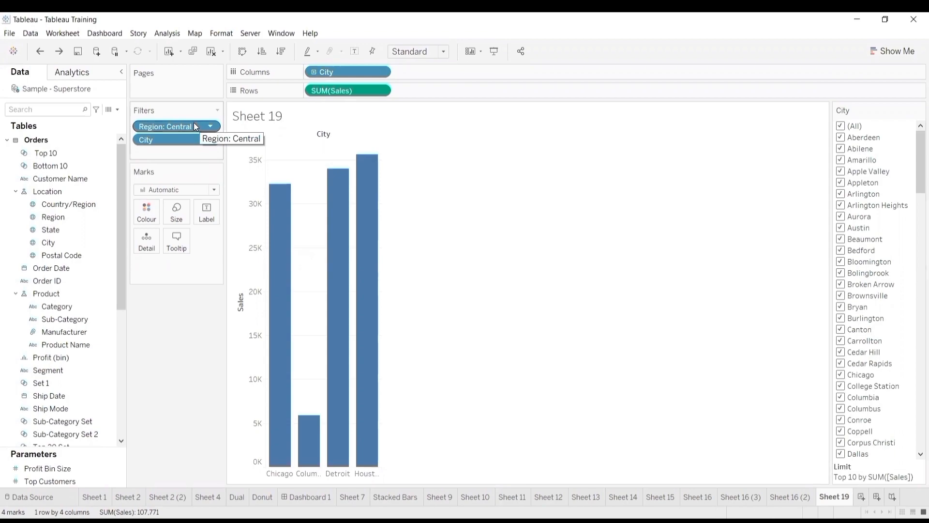
# - Show the Region filter control beside the chart again
pyautogui.scroll(-10, 897, 261)
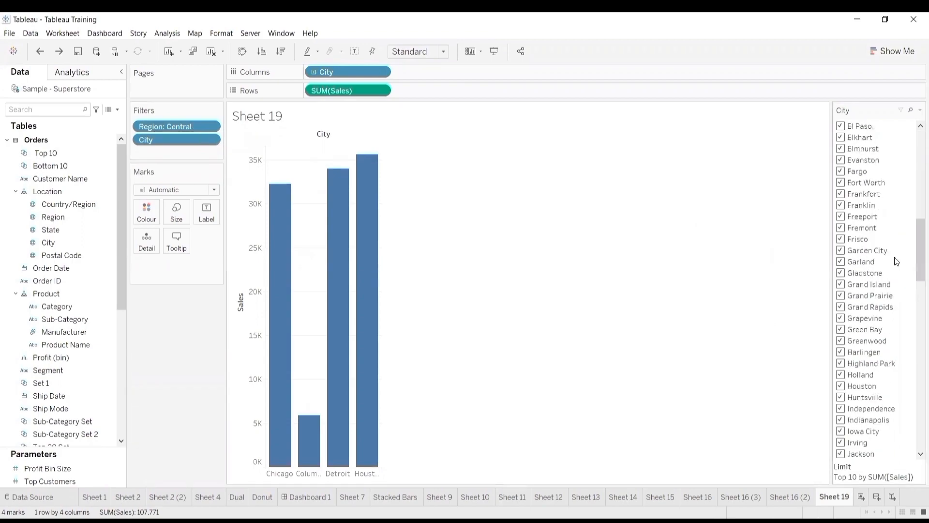
pyautogui.scroll(-1, 897, 261)
pyautogui.scroll(12, 897, 261)
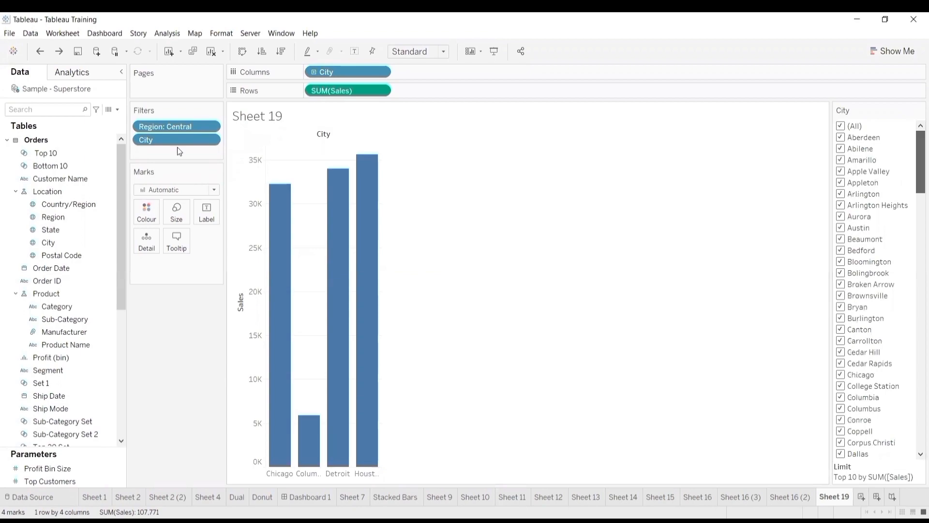
pyautogui.rightClick(177, 124)
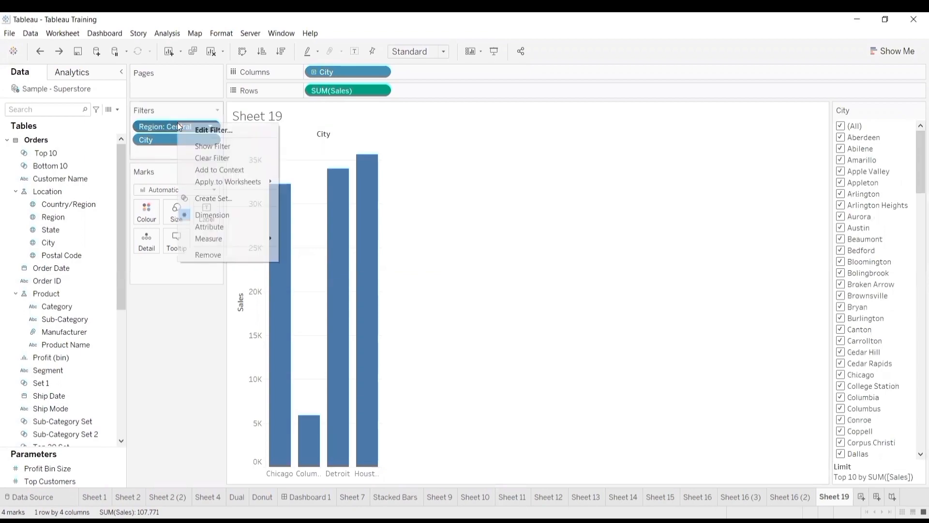
pyautogui.click(213, 130)
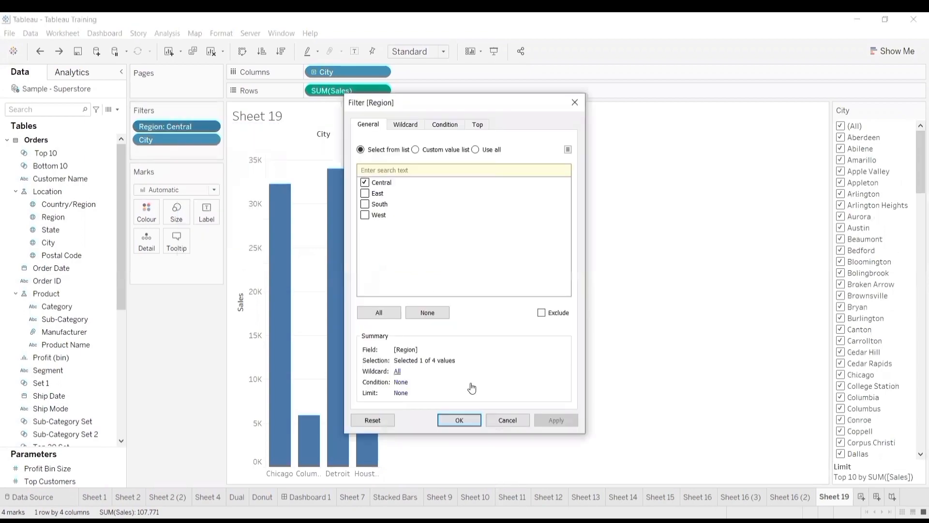
pyautogui.click(575, 102)
pyautogui.click(209, 127)
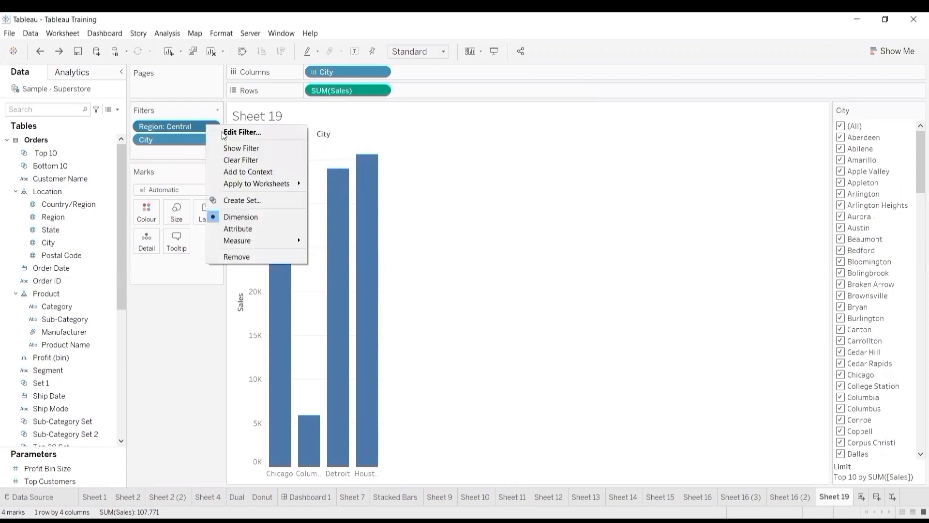
pyautogui.click(249, 151)
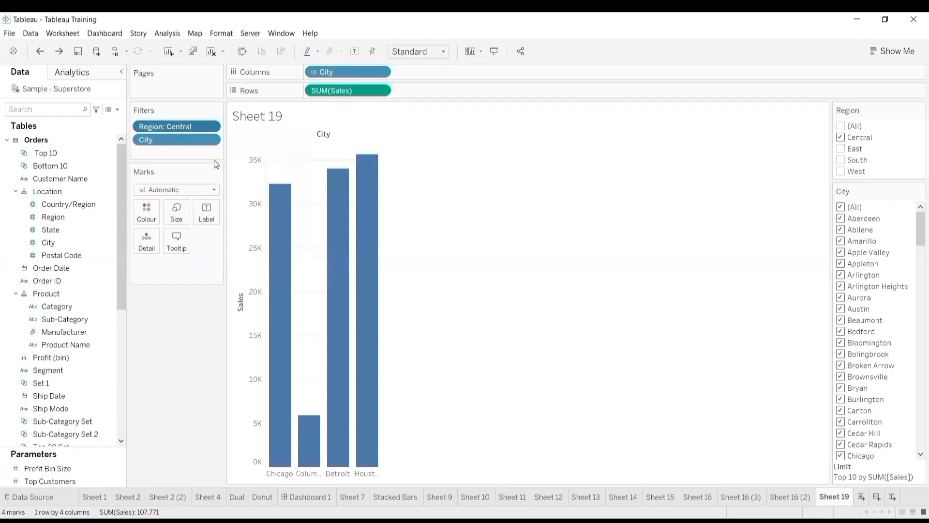
# - Review the Top limit settings of the City filter and close them without changes
pyautogui.rightClick(189, 140)
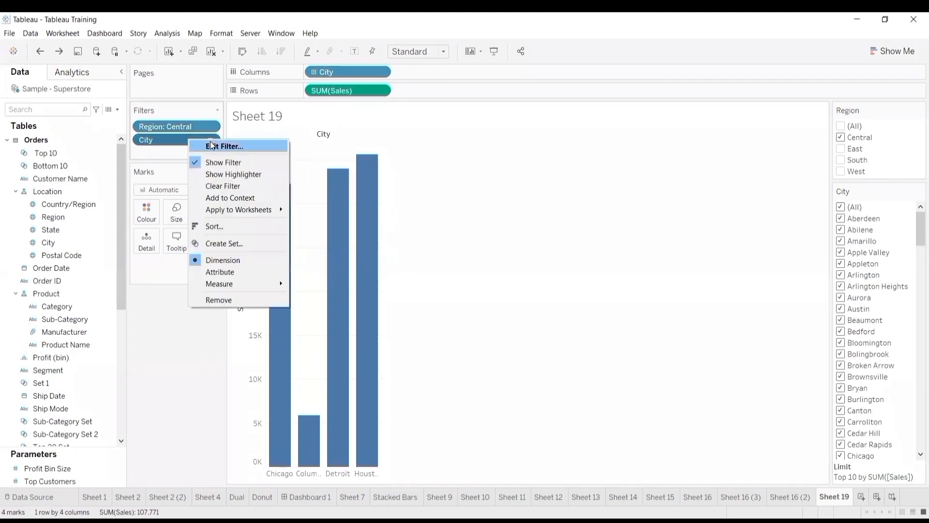
pyautogui.click(211, 145)
pyautogui.click(478, 125)
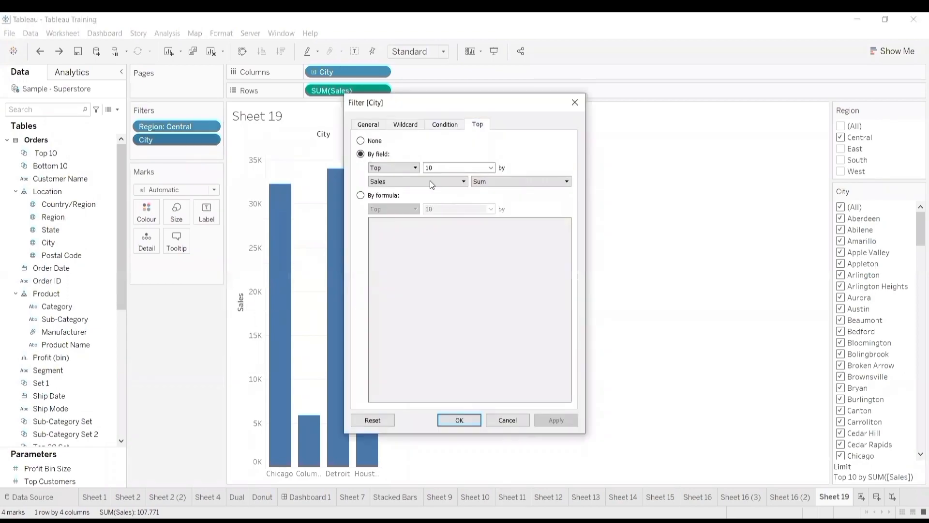
pyautogui.click(500, 422)
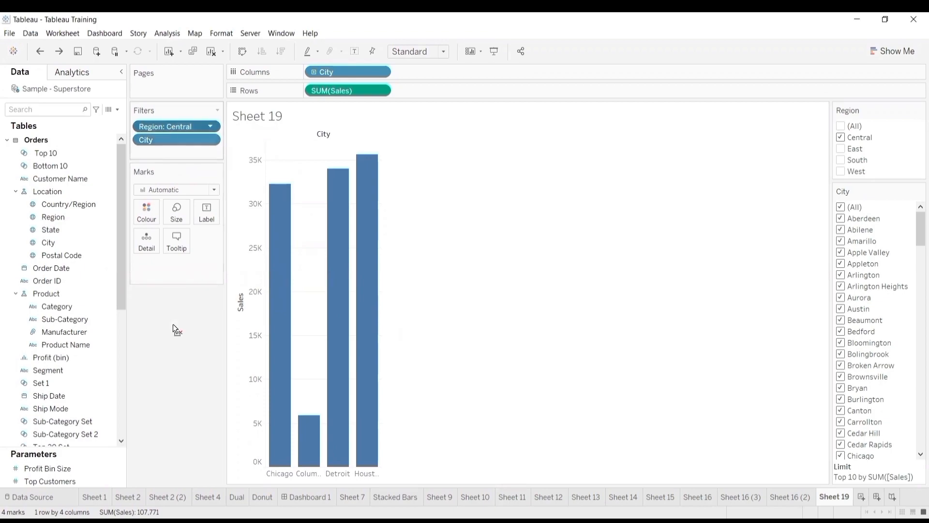
# - Try the chart without the Region filter and without the City filter, undoing each removal
pyautogui.moveTo(166, 126); pyautogui.dragTo(175, 333)
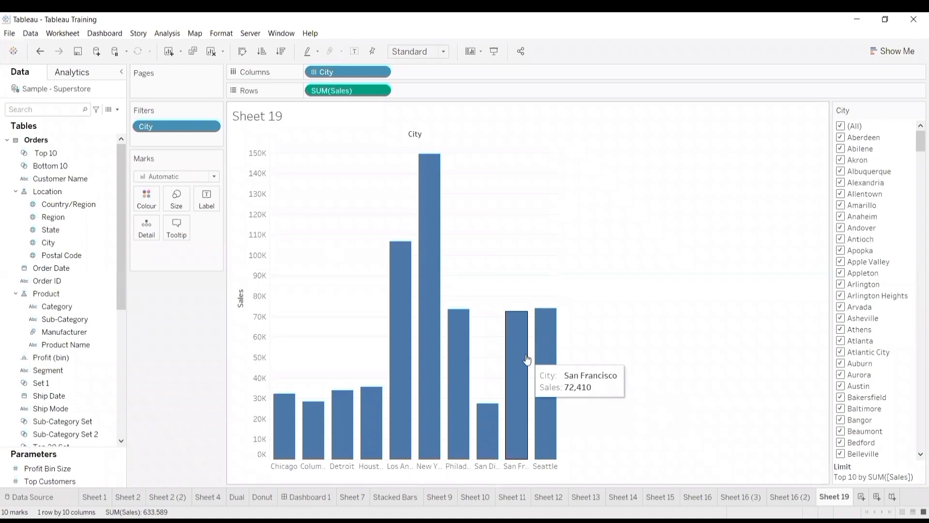
pyautogui.hotkey('ctrl', 'z')
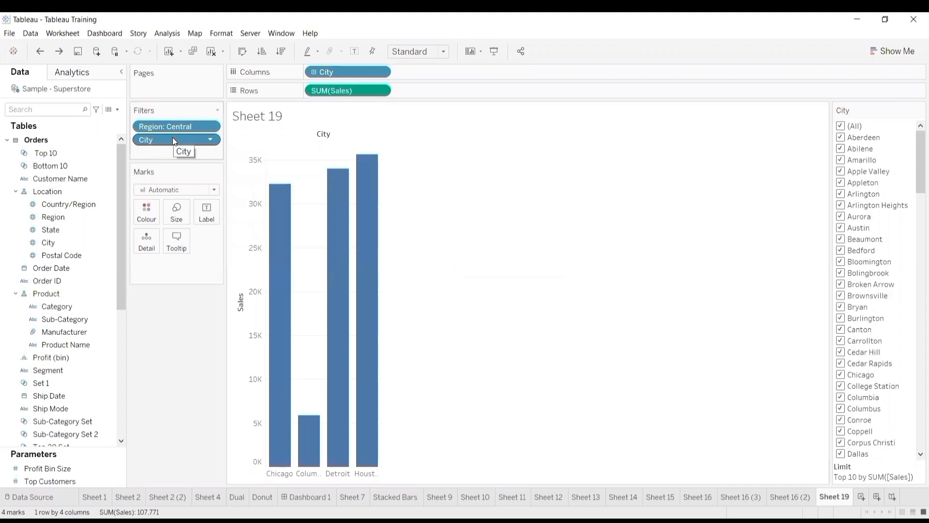
pyautogui.moveTo(183, 329); pyautogui.dragTo(183, 330)
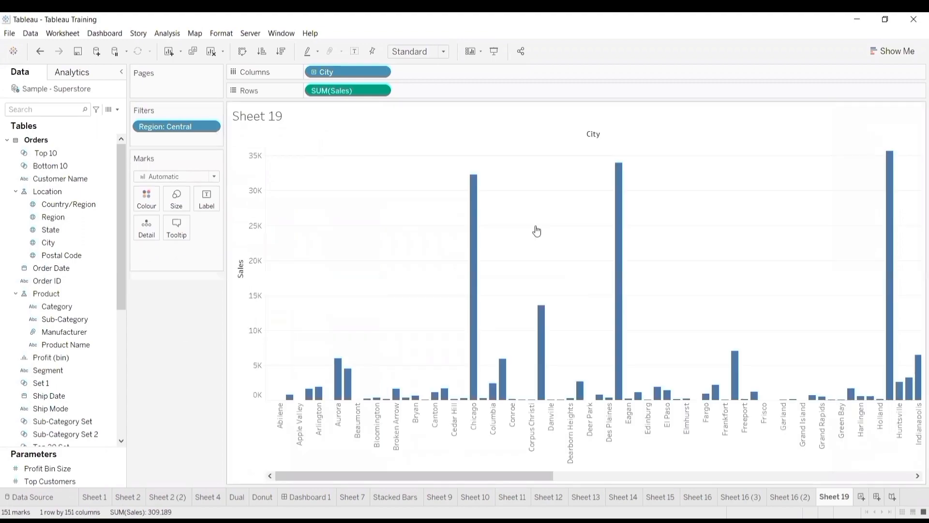
pyautogui.hotkey('ctrl', 'z')
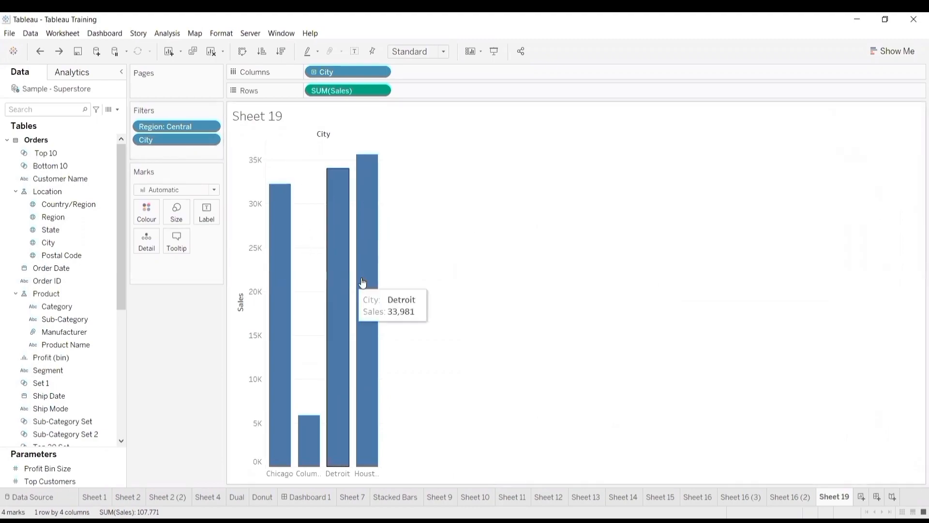
pyautogui.moveTo(363, 283)
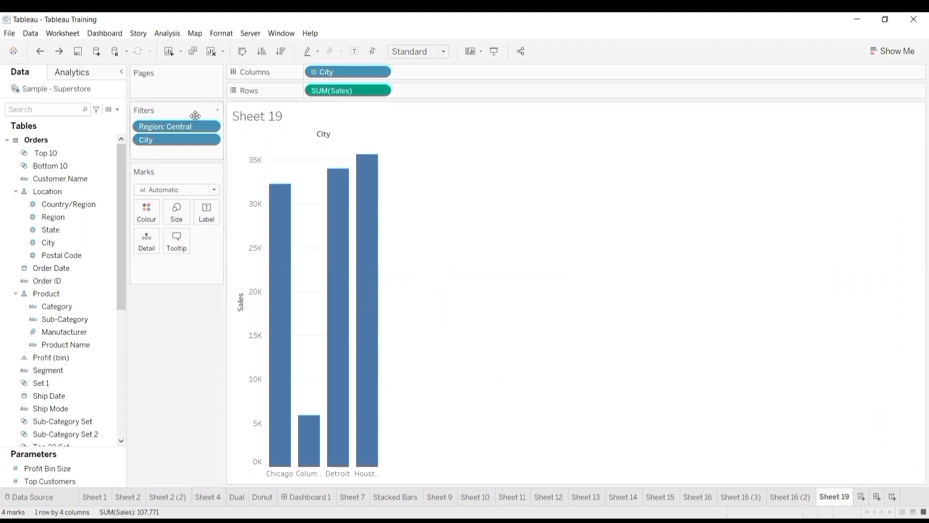
# - Recheck how the City filter limits cities by field on its Top settings, moving the dialog aside before cancelling
pyautogui.click(207, 141)
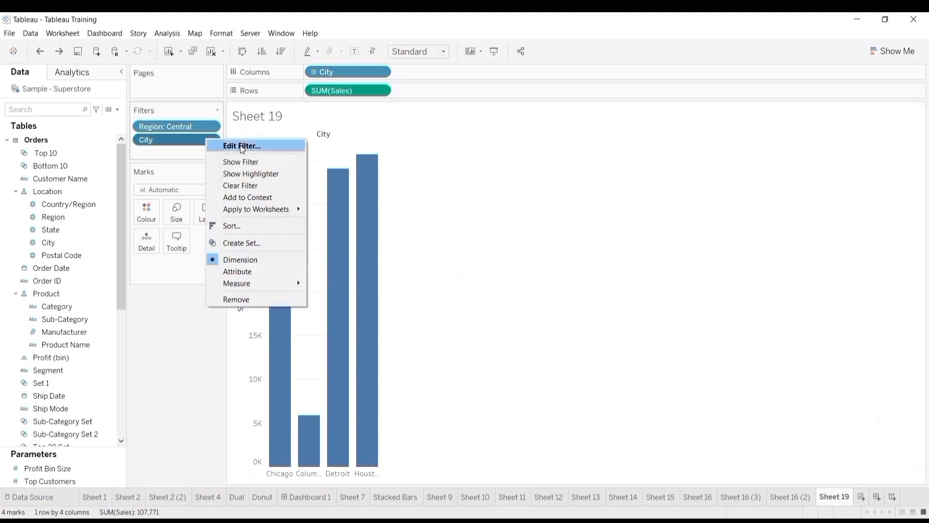
pyautogui.click(242, 146)
pyautogui.click(480, 125)
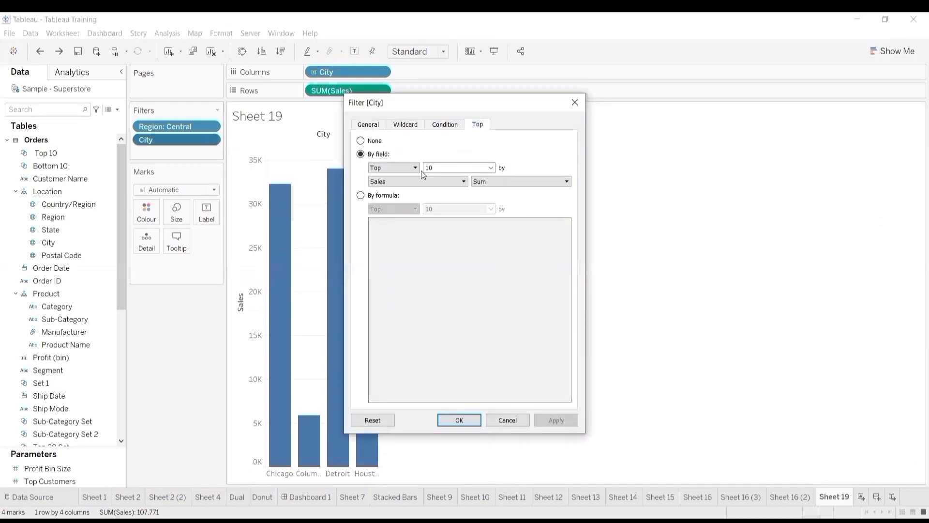
pyautogui.moveTo(447, 102); pyautogui.dragTo(588, 104)
pyautogui.click(601, 423)
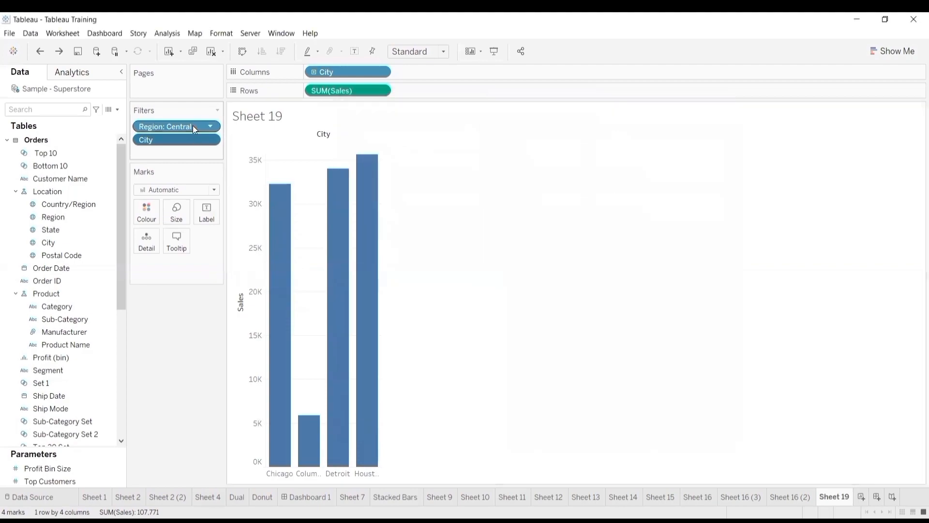
# - Show the Region filter control beside the chart and switch its selection from Central to East
pyautogui.rightClick(192, 125)
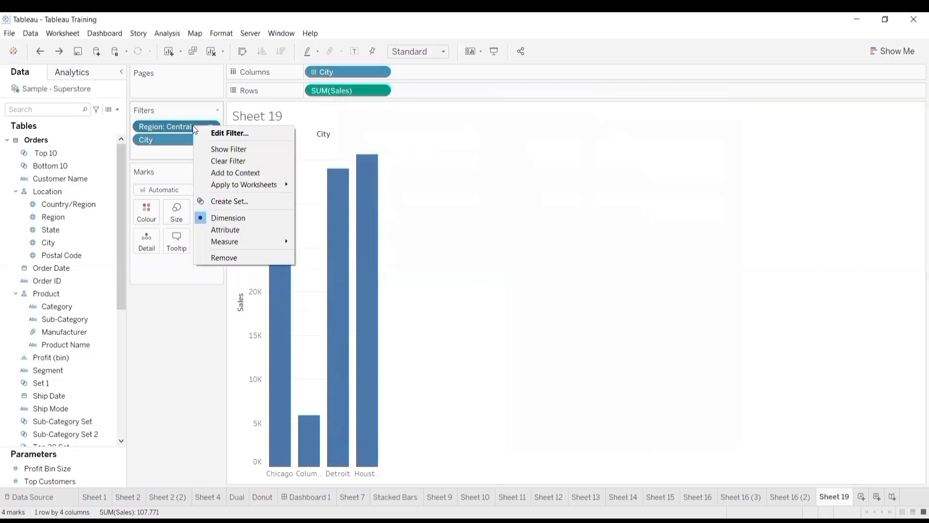
pyautogui.click(232, 150)
pyautogui.click(840, 137)
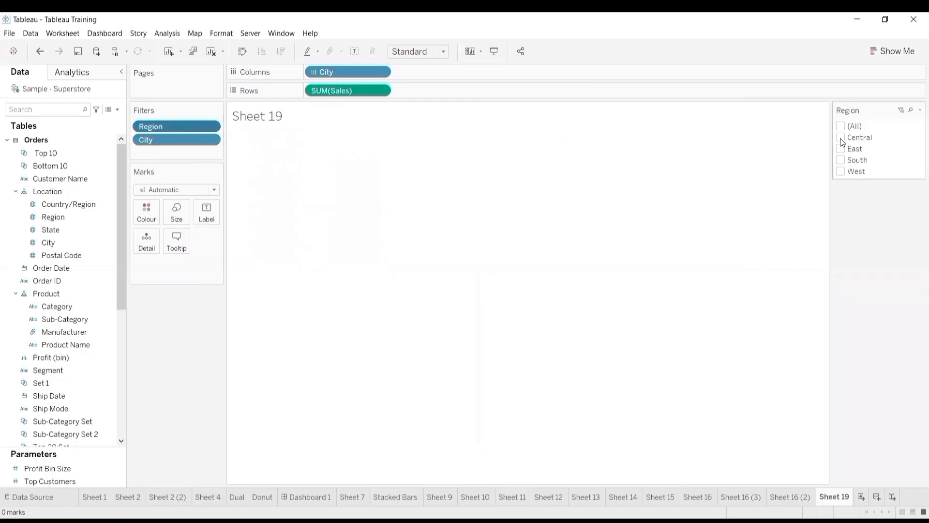
pyautogui.click(841, 149)
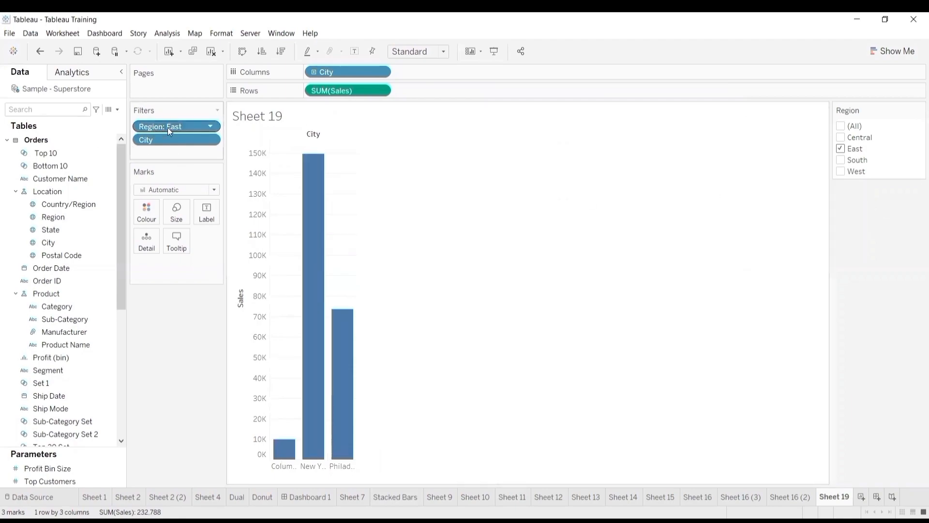
# - Show the City filter control beside the chart
pyautogui.click(187, 140)
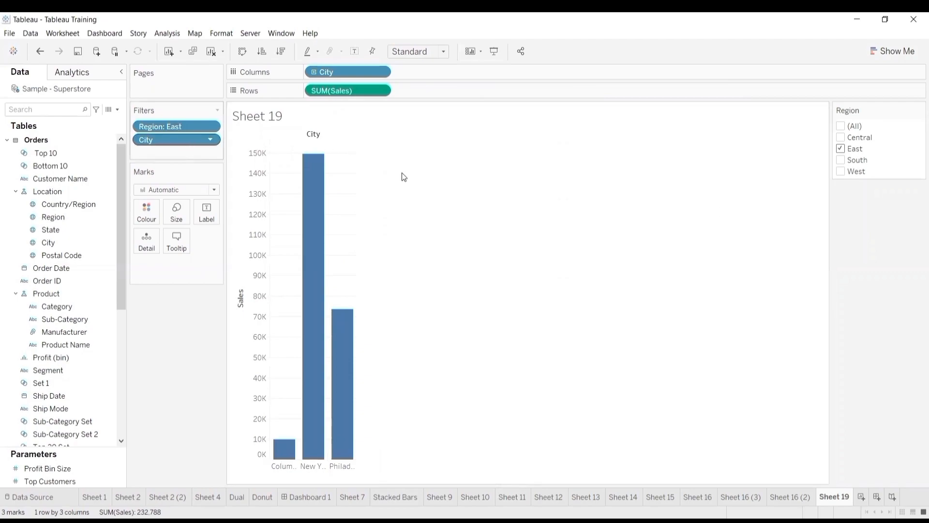
pyautogui.rightClick(180, 139)
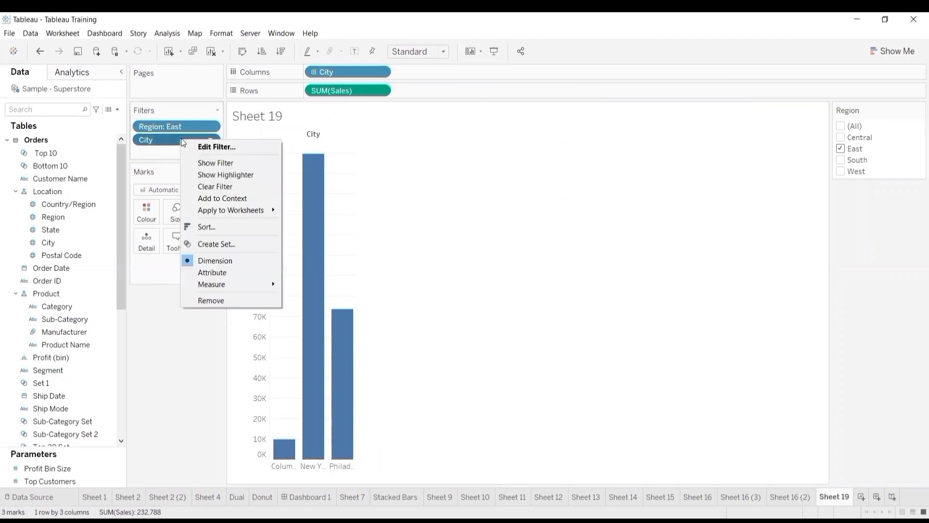
pyautogui.click(222, 162)
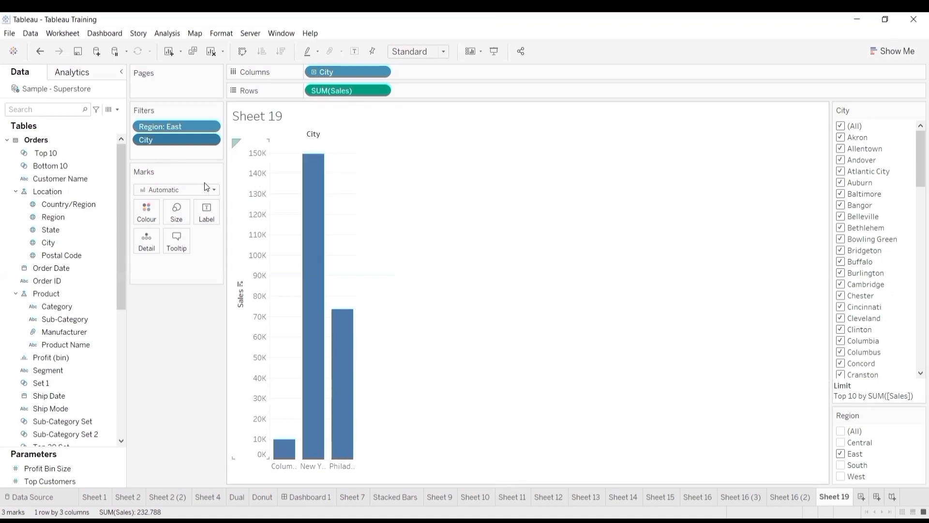
# - Duplicate the Sheet 19 worksheet
pyautogui.rightClick(834, 497)
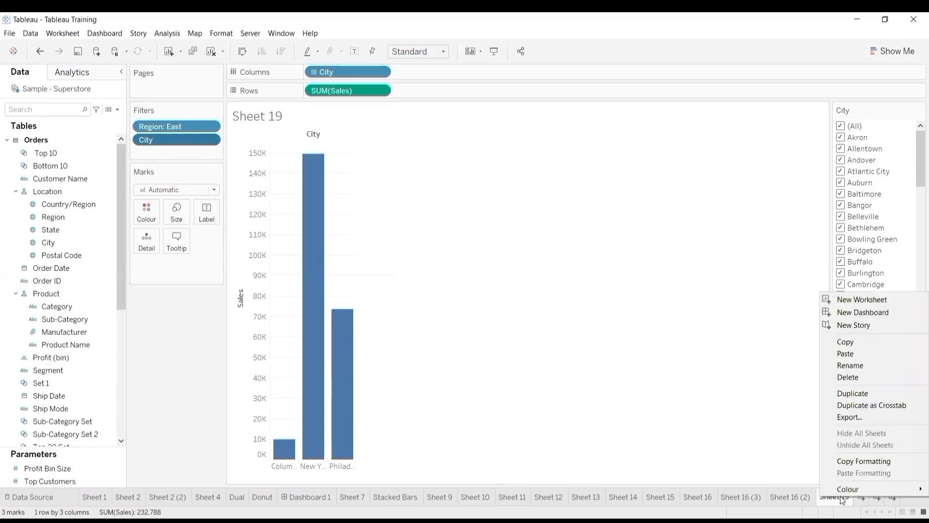
pyautogui.click(865, 393)
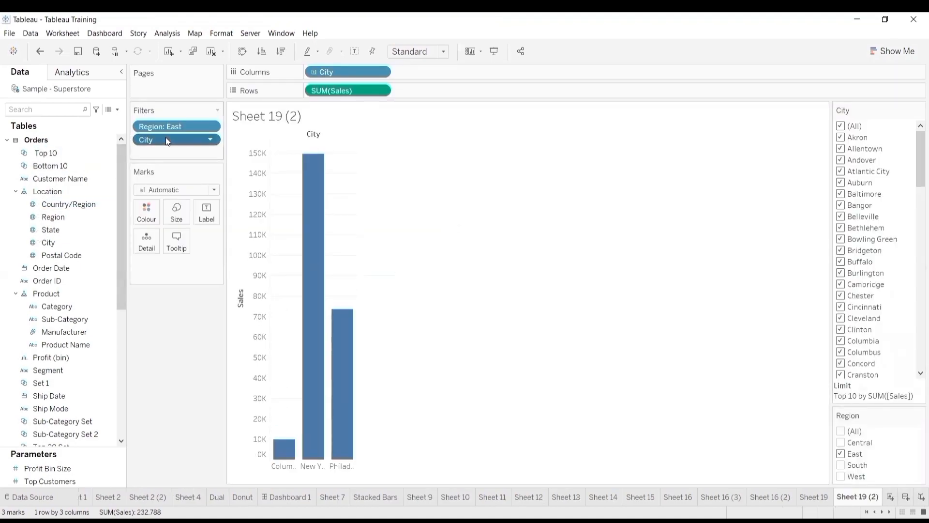
# - On the duplicated sheet, try removing the City filter and the Region filter separately, undoing each removal
pyautogui.moveTo(165, 139); pyautogui.dragTo(198, 382)
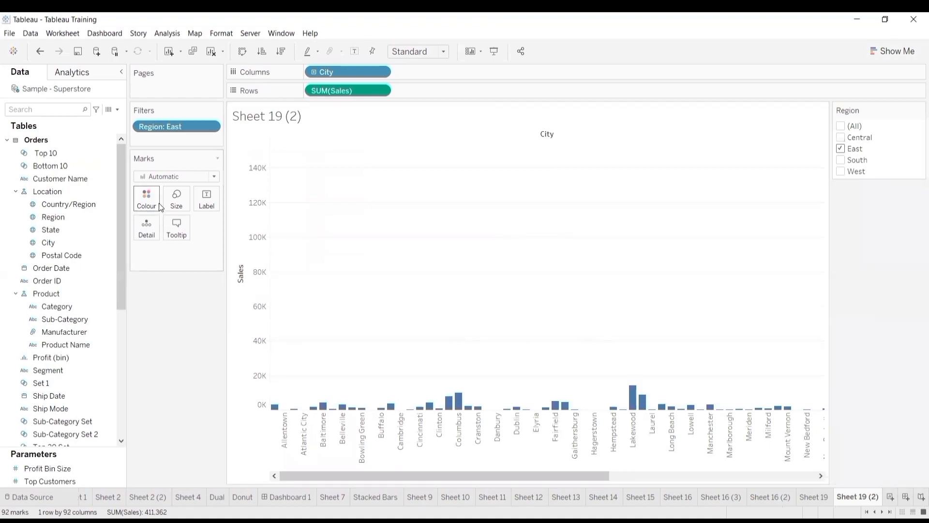
pyautogui.hotkey('ctrl', 'z')
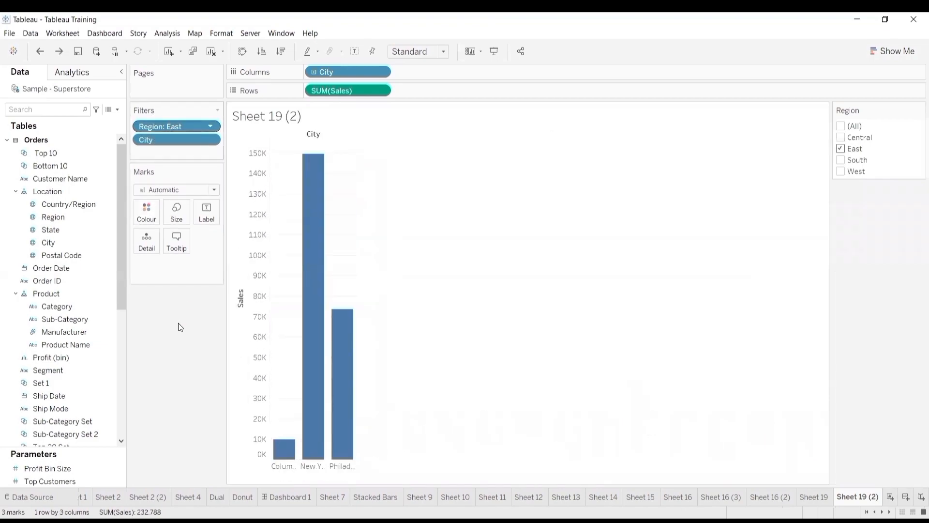
pyautogui.hotkey('ctrl', 'z')
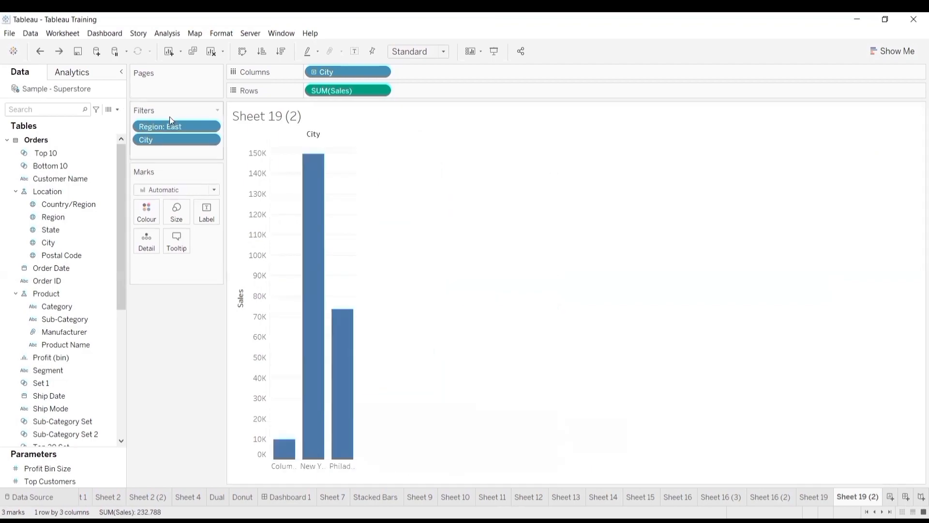
# - Show the City and Region filter controls beside the chart on the duplicated sheet
pyautogui.rightClick(191, 141)
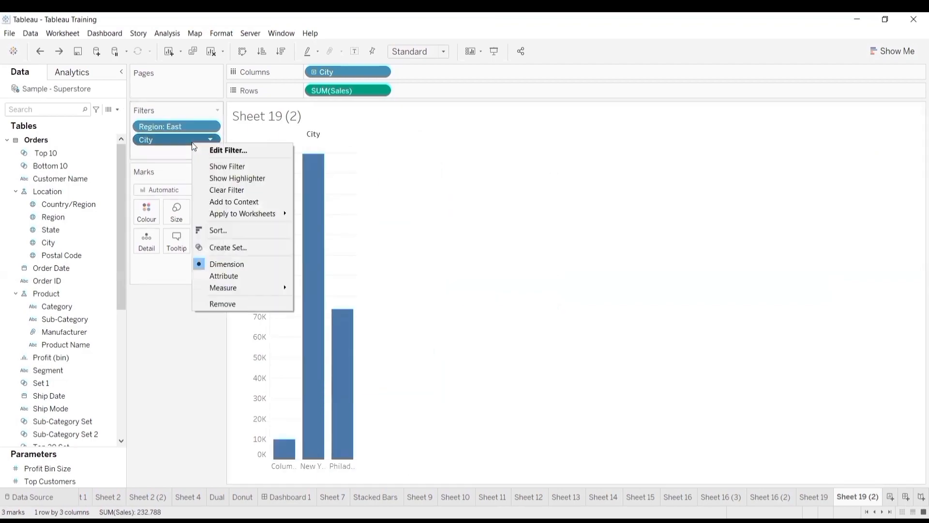
pyautogui.click(241, 167)
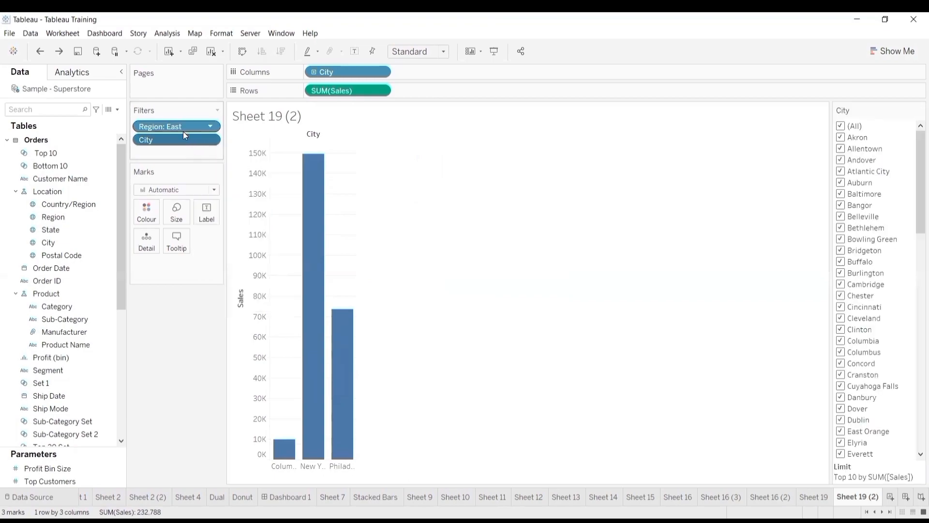
pyautogui.rightClick(183, 130)
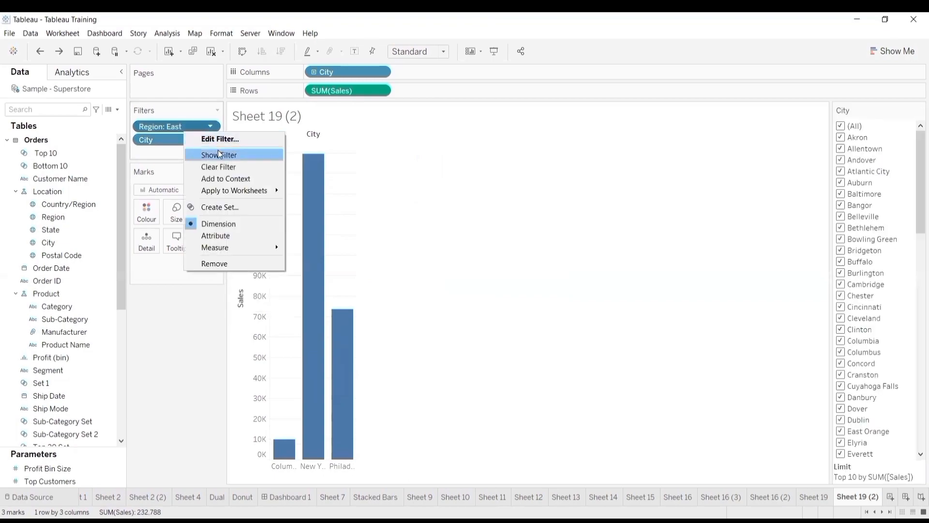
pyautogui.click(218, 154)
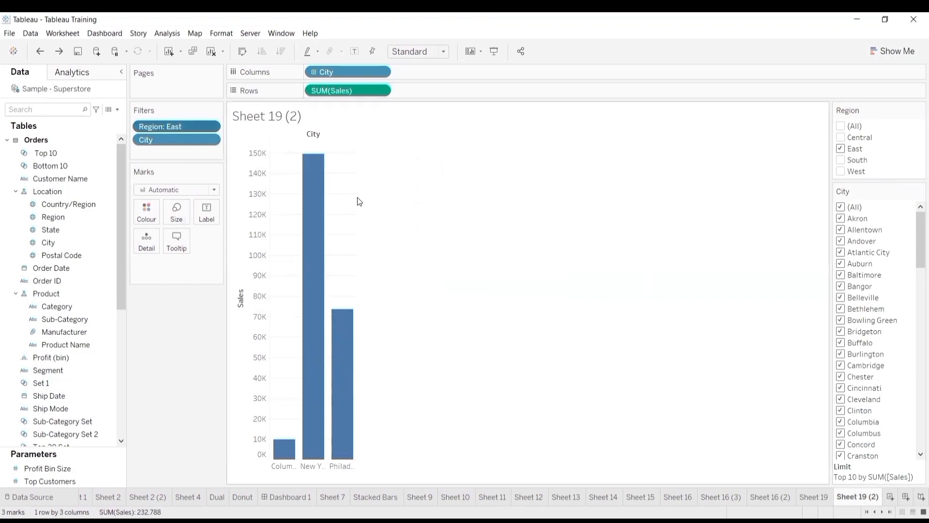
# - Add the Region filter to context on the duplicated sheet
pyautogui.rightClick(192, 126)
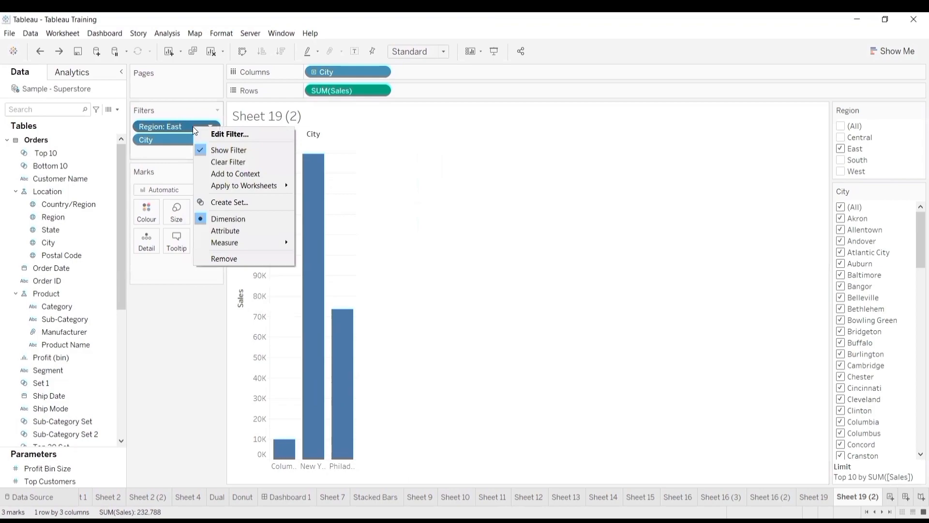
pyautogui.click(269, 174)
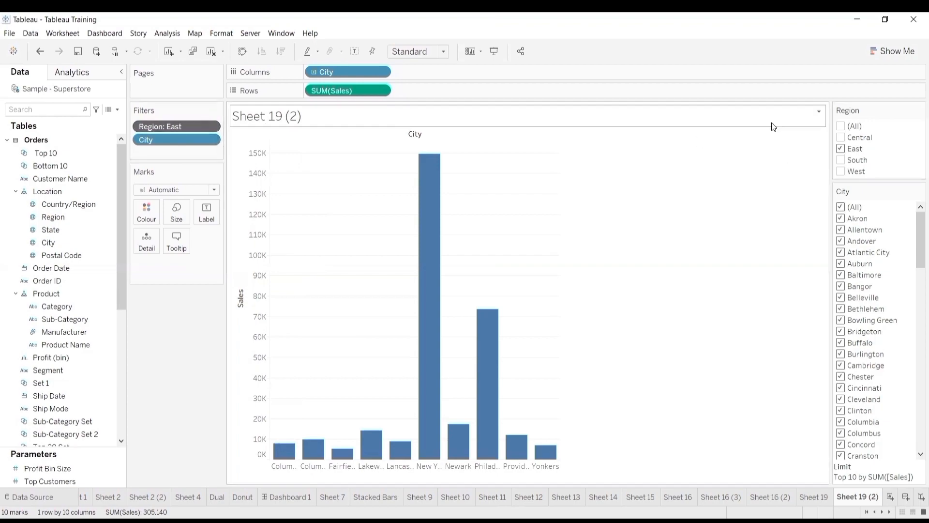
# - Switch the Region filter selection from East to South, and from South to West only
pyautogui.click(844, 162)
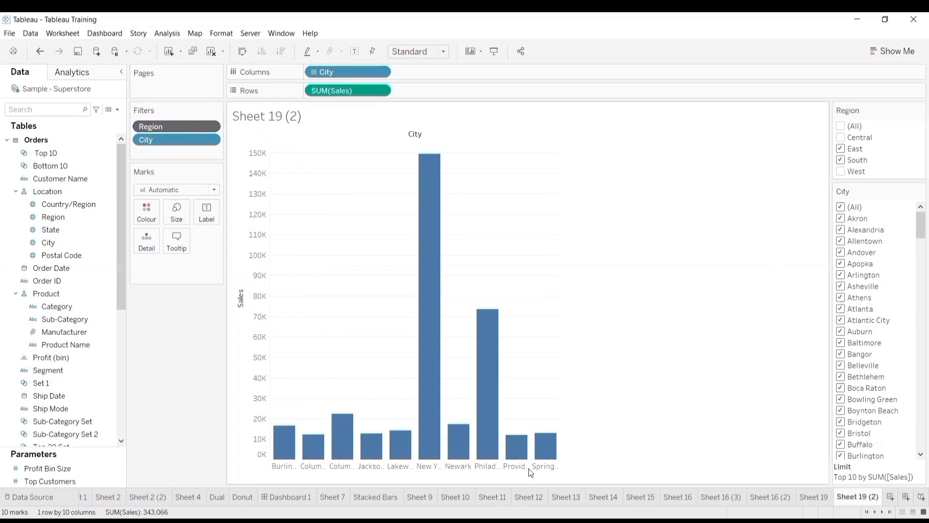
pyautogui.click(840, 149)
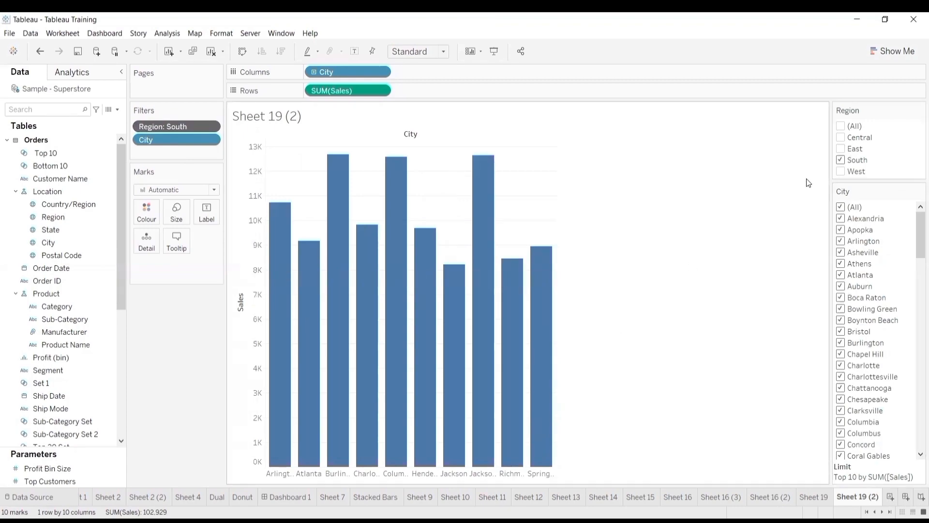
pyautogui.click(840, 161)
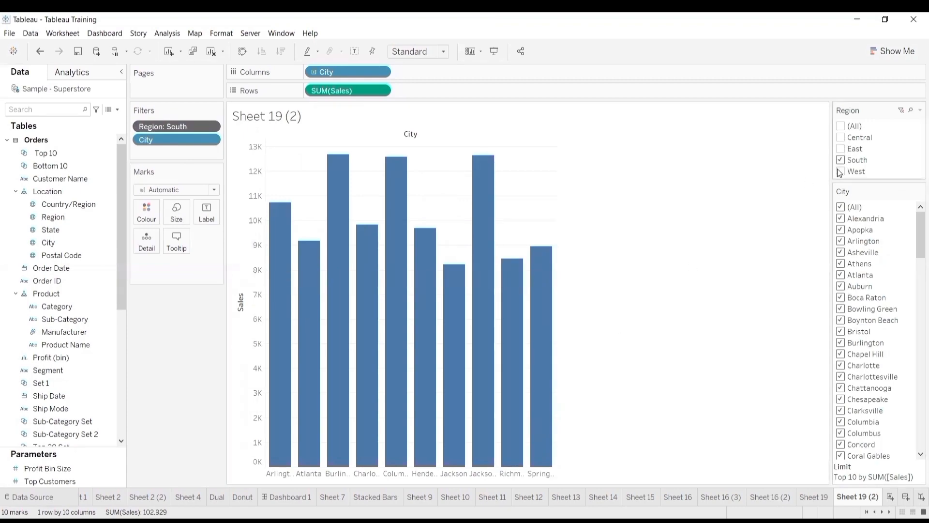
pyautogui.click(839, 171)
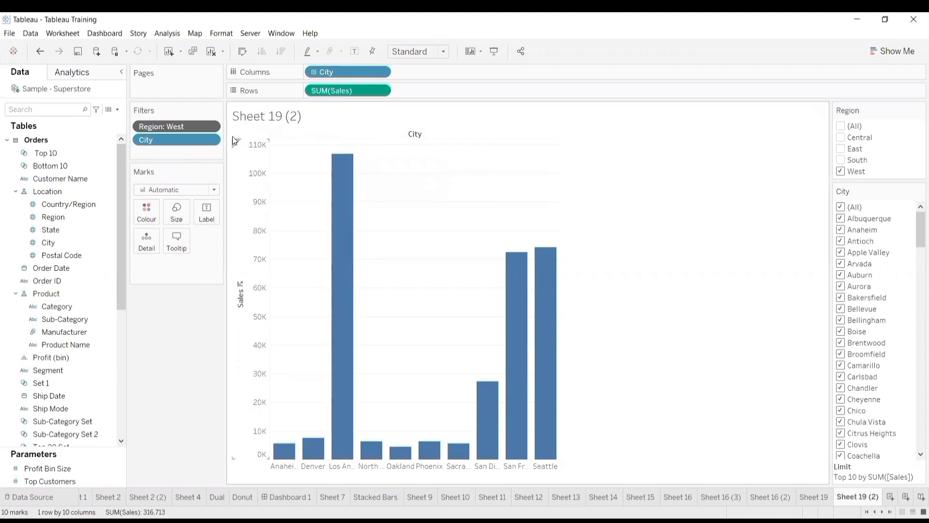
# - Remove the Region filter from context to compare the chart, and add it back to context
pyautogui.rightClick(184, 129)
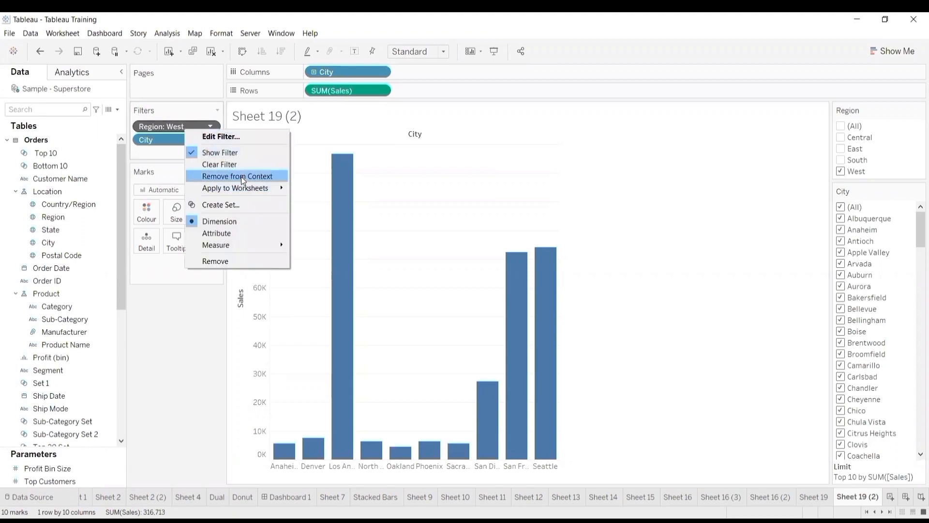
pyautogui.click(241, 175)
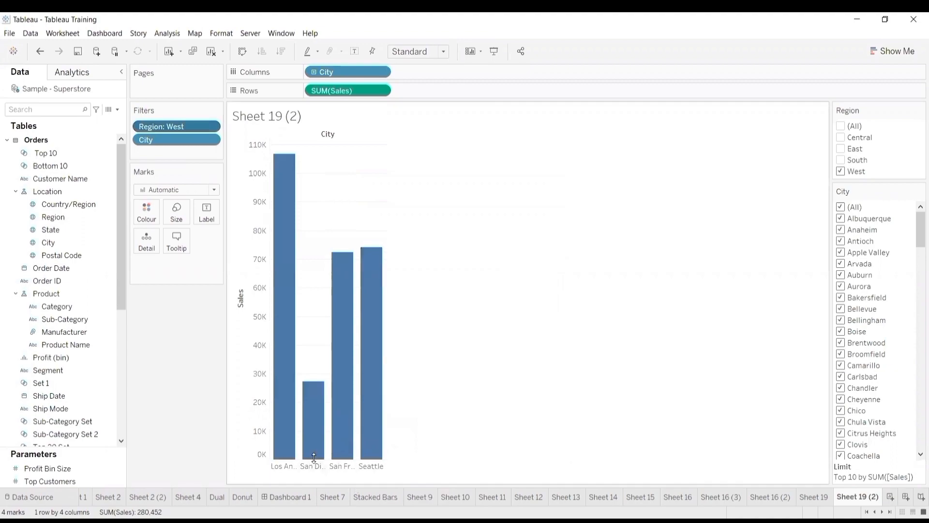
pyautogui.rightClick(185, 126)
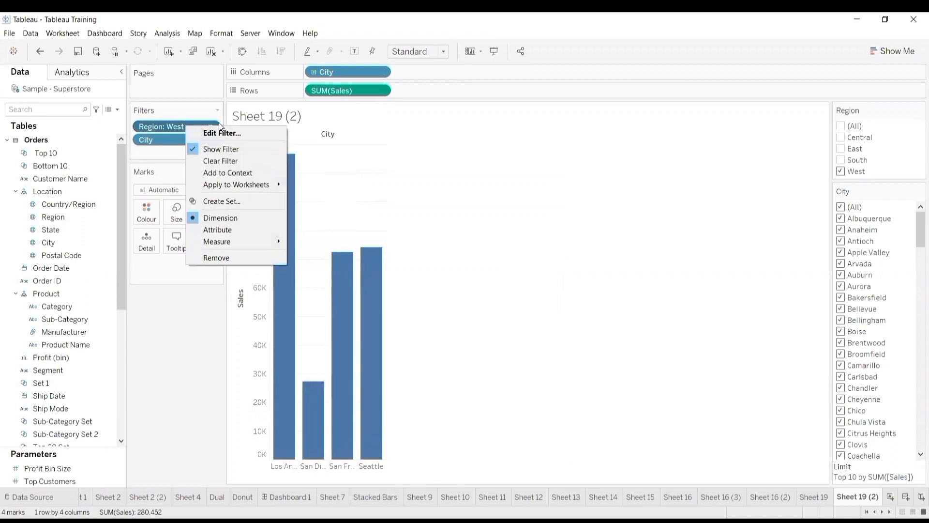
pyautogui.click(240, 172)
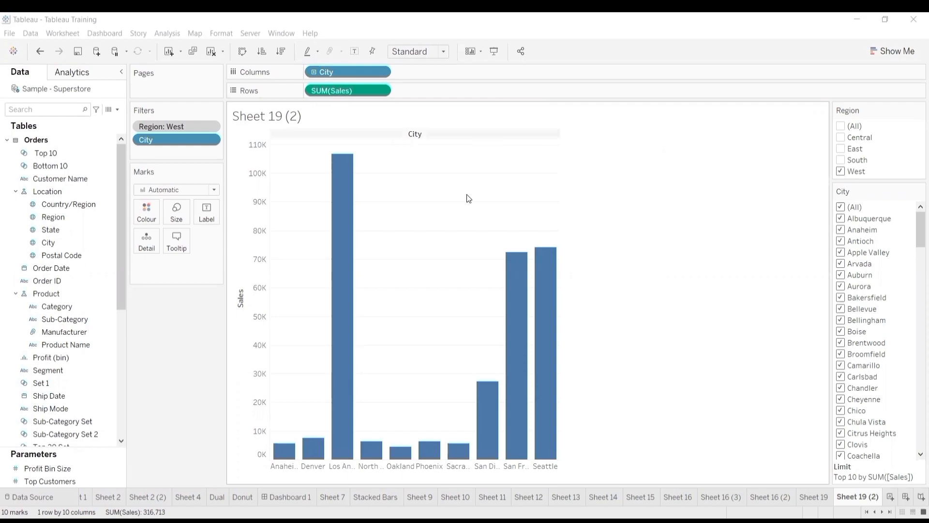
pyautogui.scroll(-1, 106, 278)
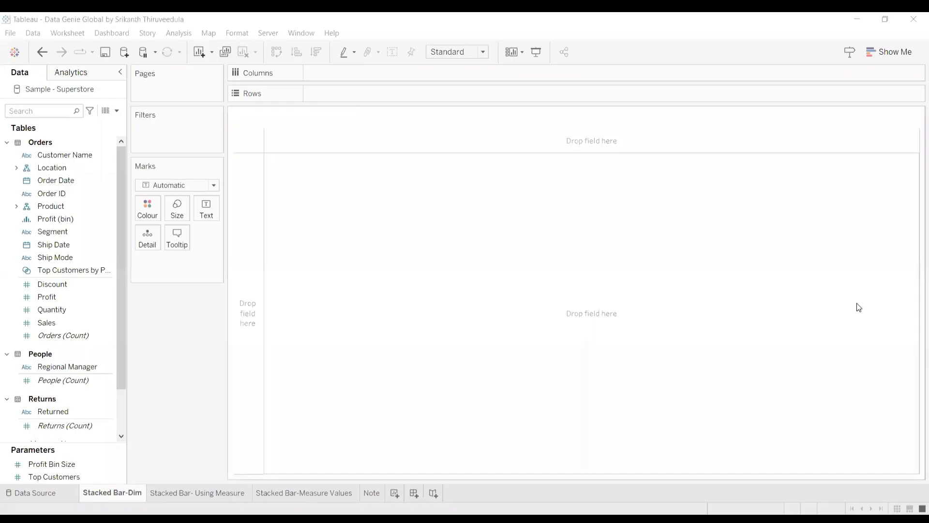